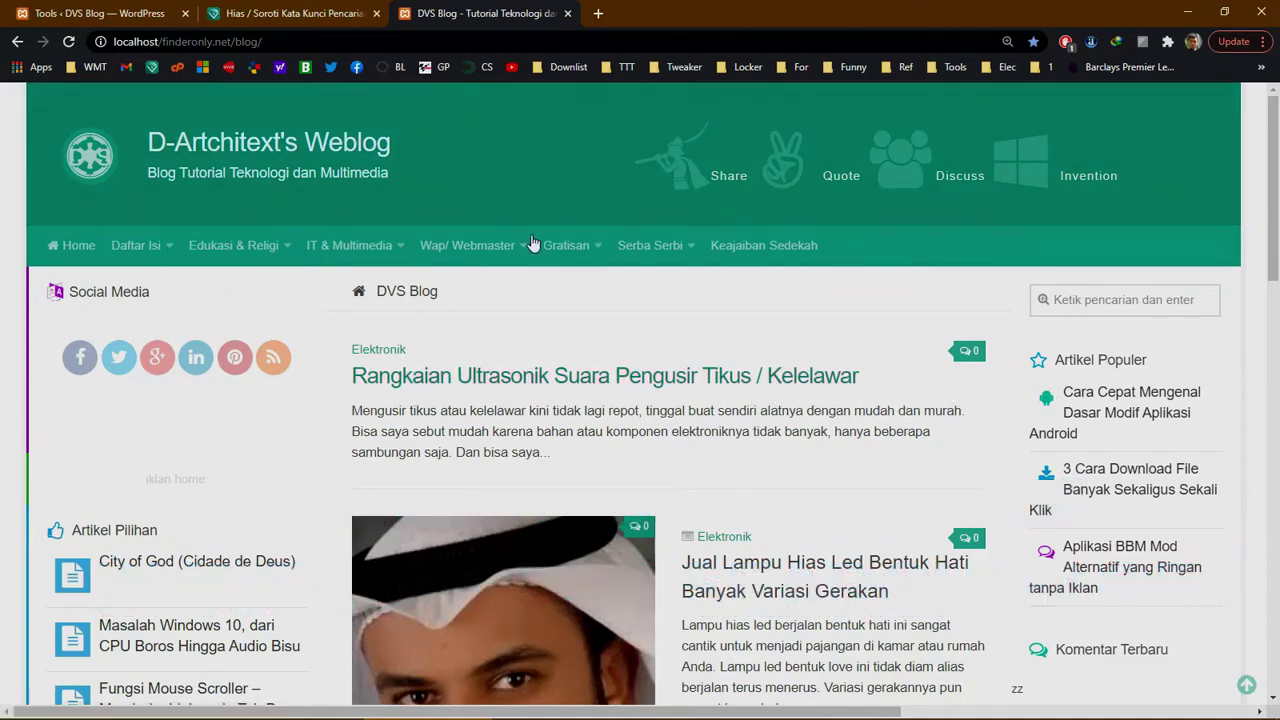
# Step: Search the blog for 'wordpress' and scroll through the results
pyautogui.click(1090, 299)
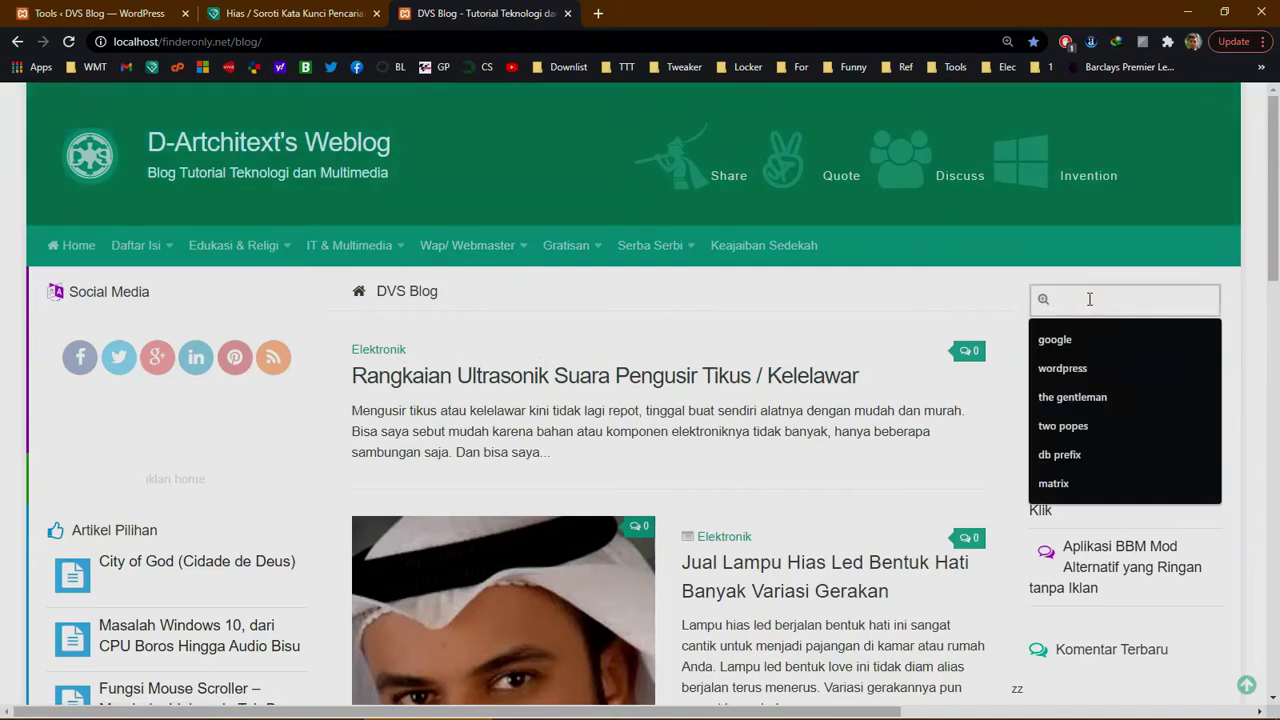
pyautogui.write('w')
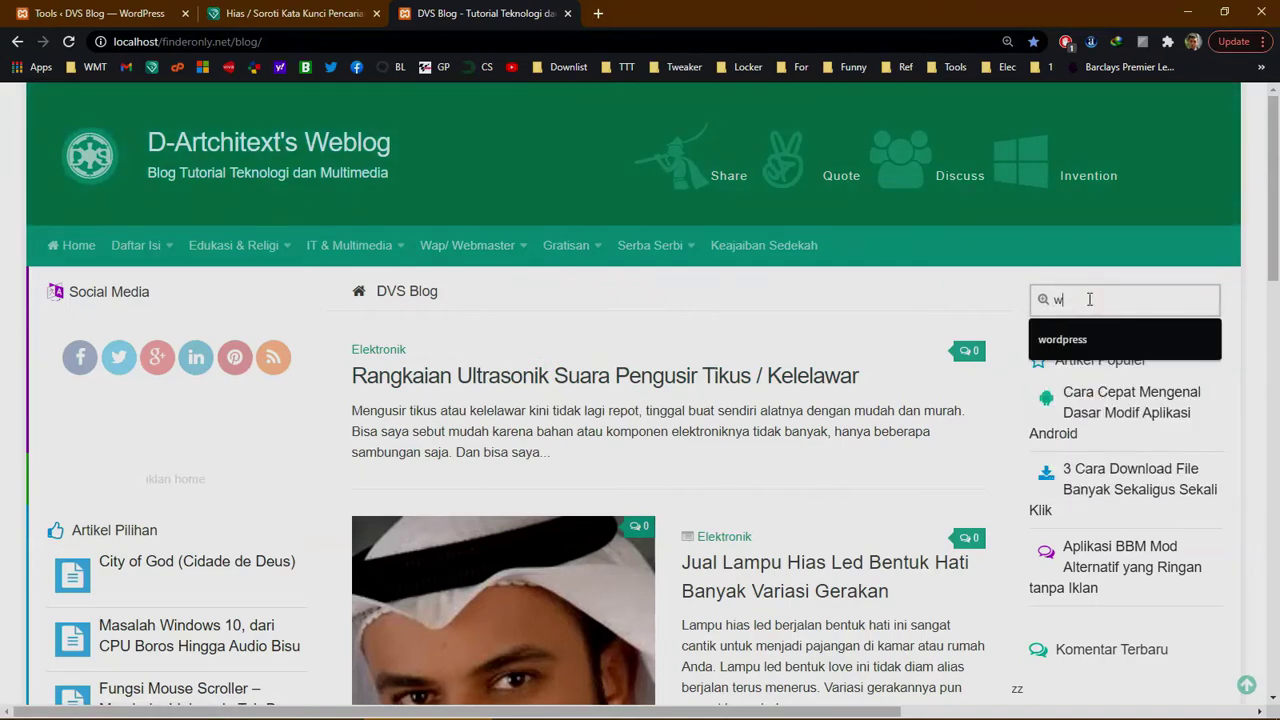
pyautogui.write('ordpress')
pyautogui.press('Return')
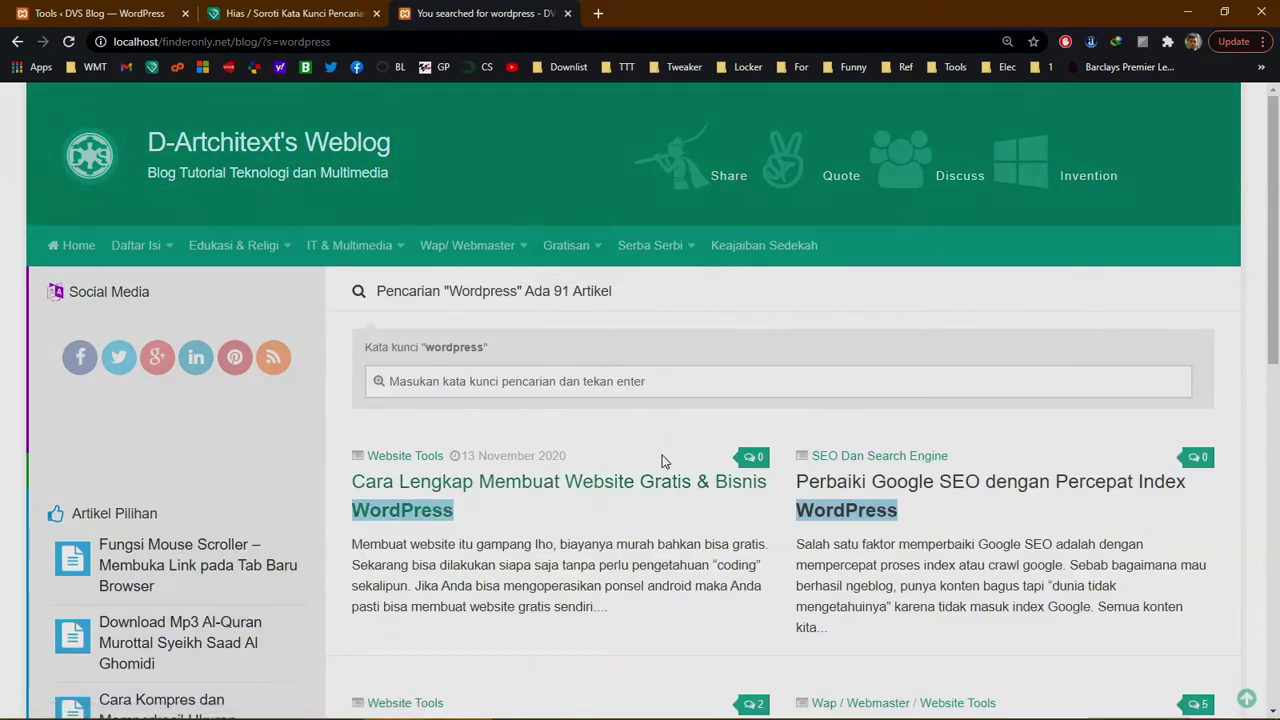
pyautogui.scroll(-2, 632, 405)
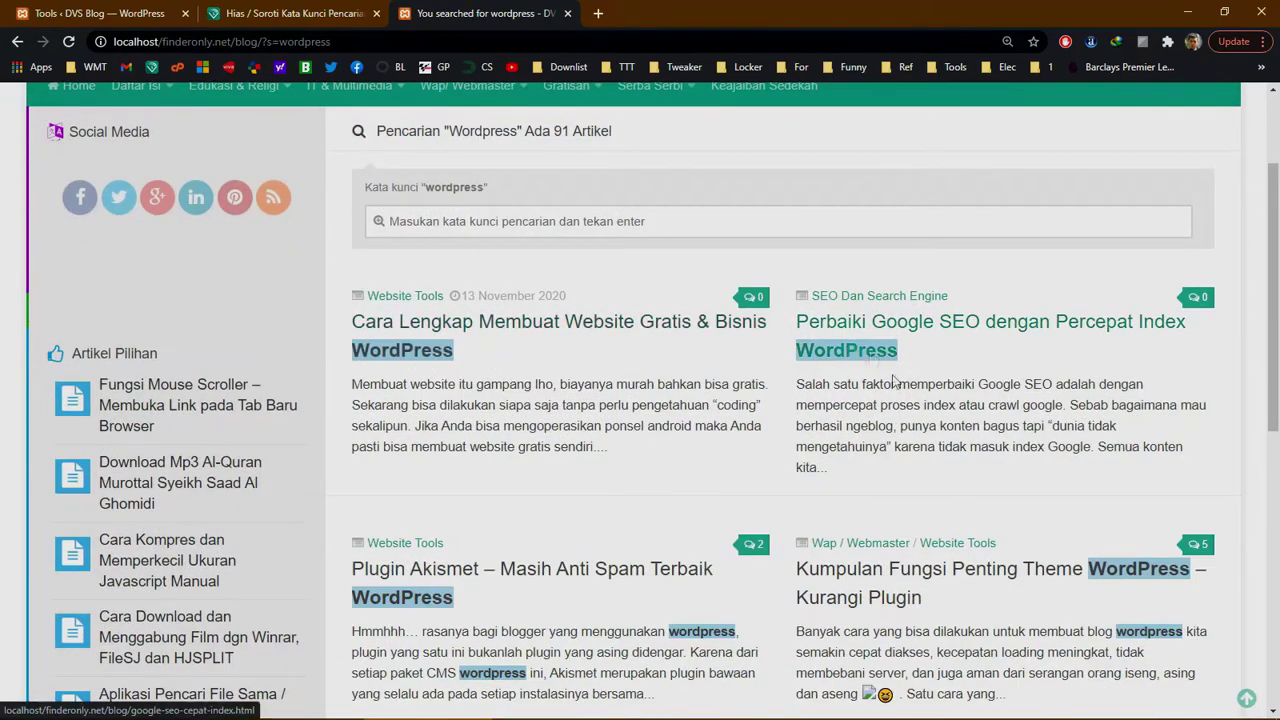
# Step: Rerun the search for 'google', picked from past search entries, and scan the highlighted results
pyautogui.click(423, 221)
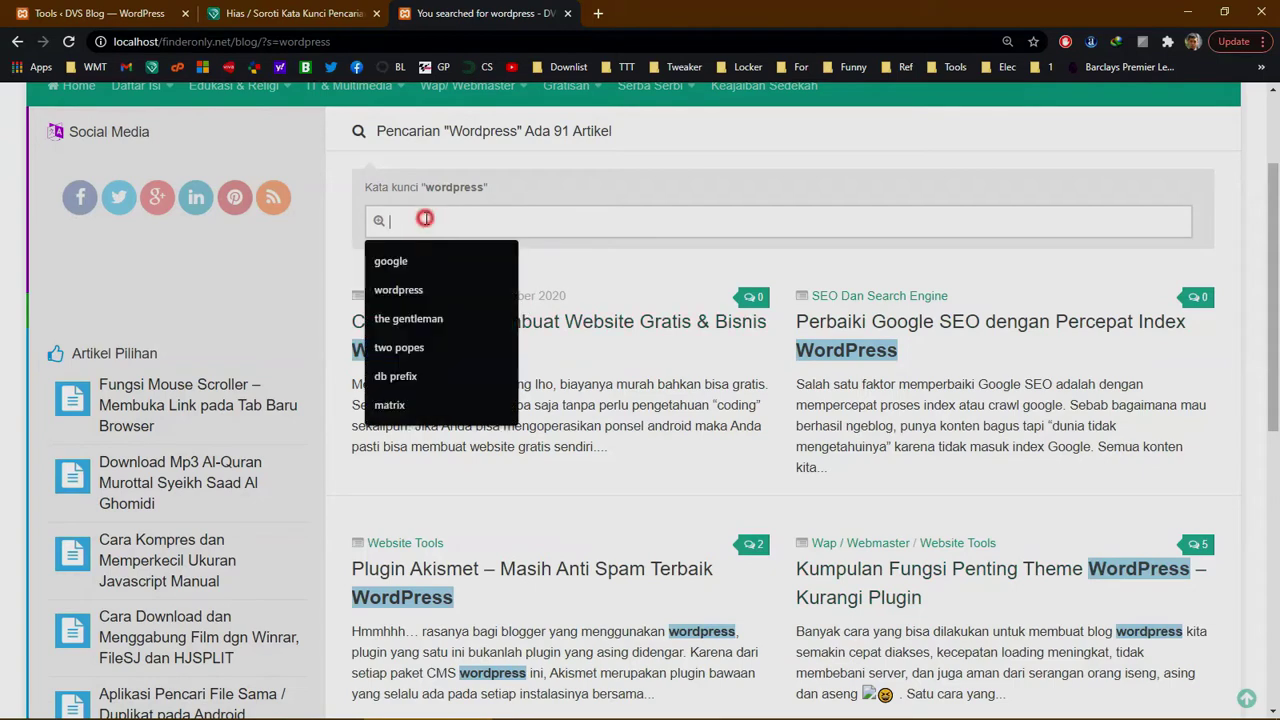
pyautogui.click(421, 262)
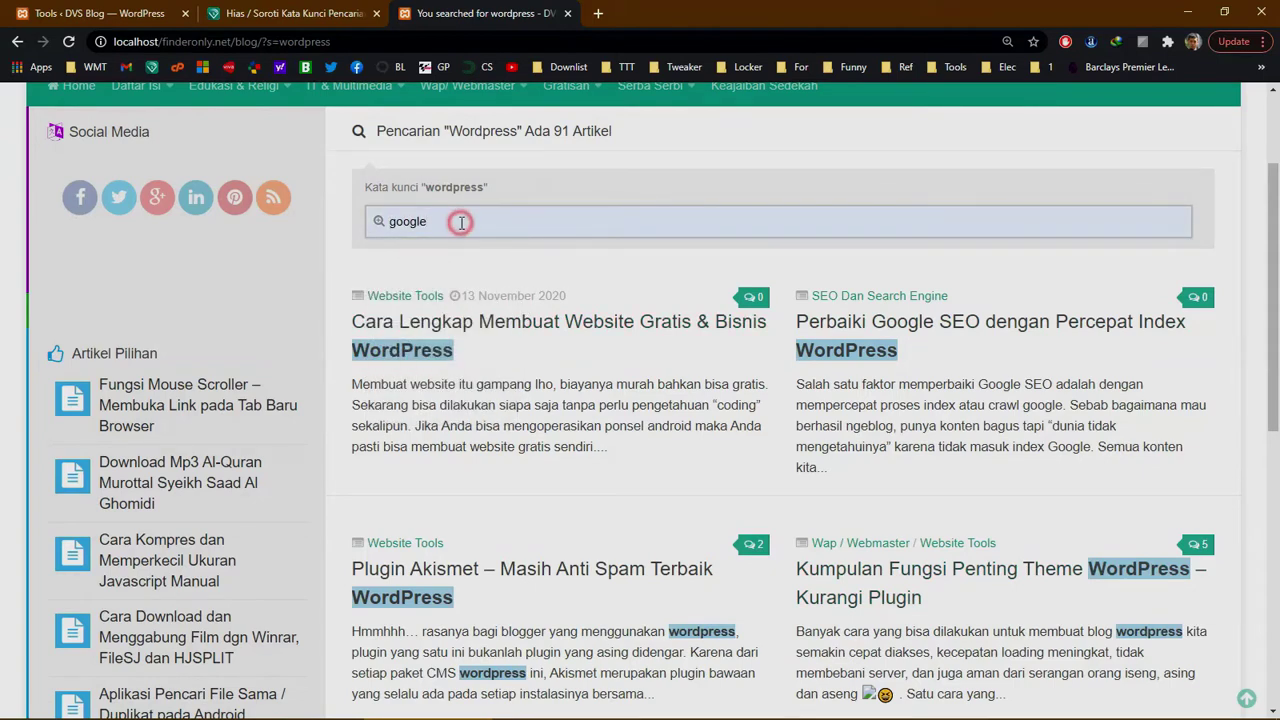
pyautogui.press('Return')
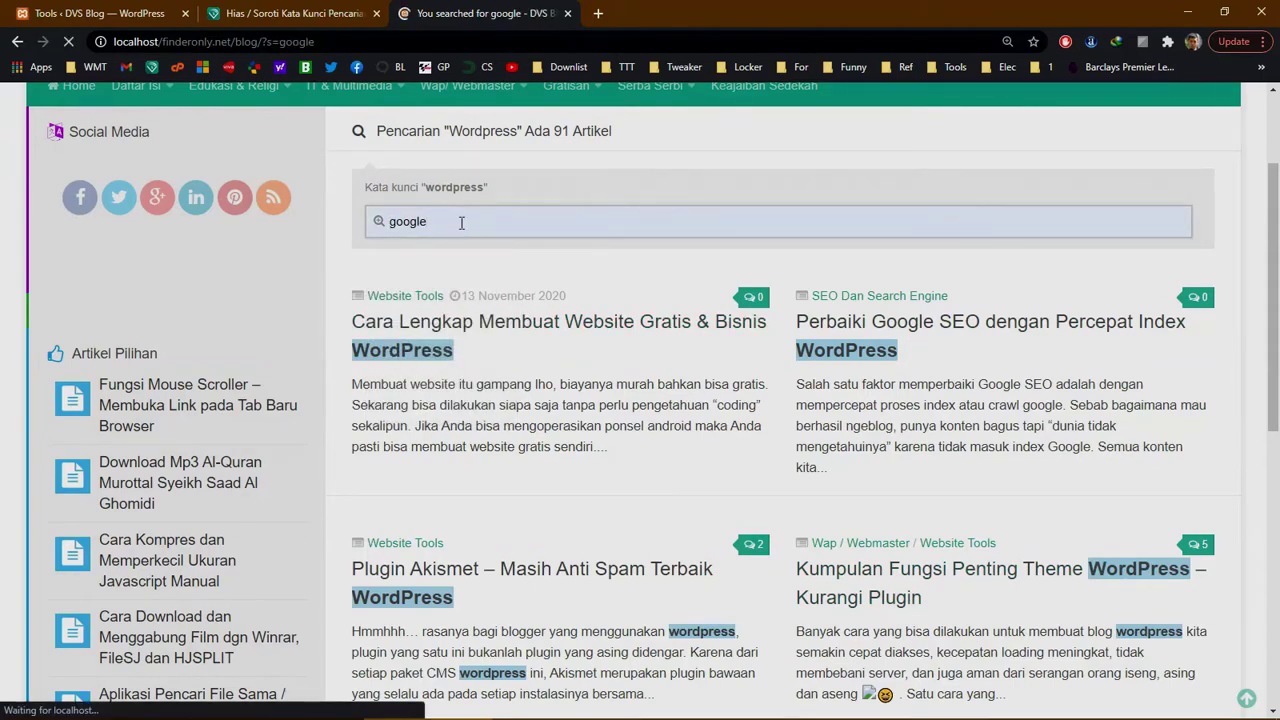
pyautogui.scroll(-3, 481, 237)
pyautogui.scroll(3, 643, 309)
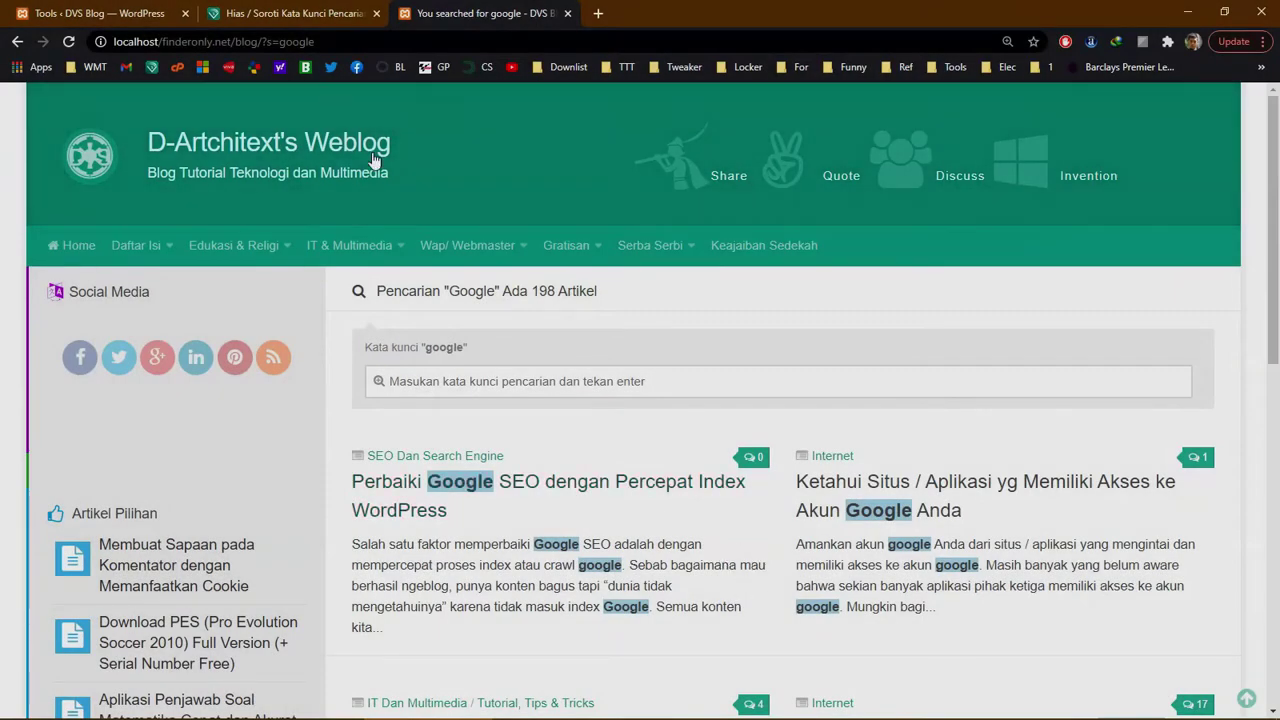
# Step: Read through the keyword-highlighting tutorial, briefly comparing it with the google search results
pyautogui.click(291, 12)
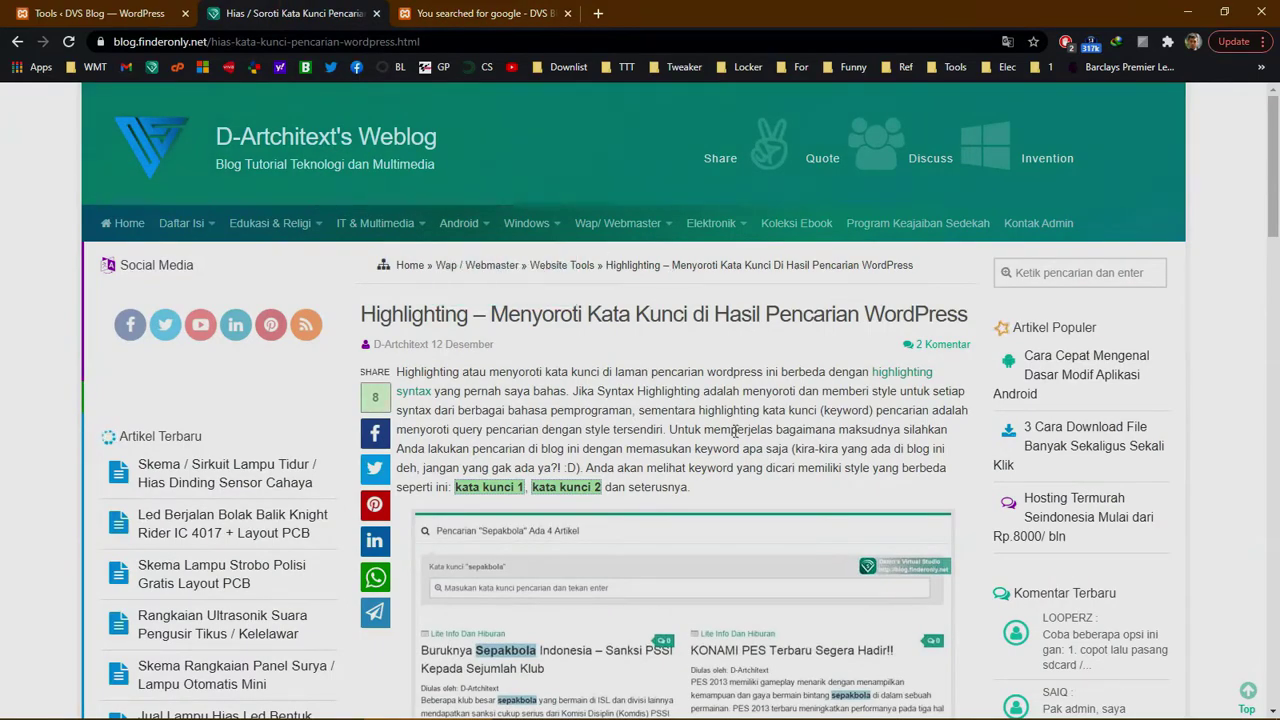
pyautogui.scroll(-5, 735, 425)
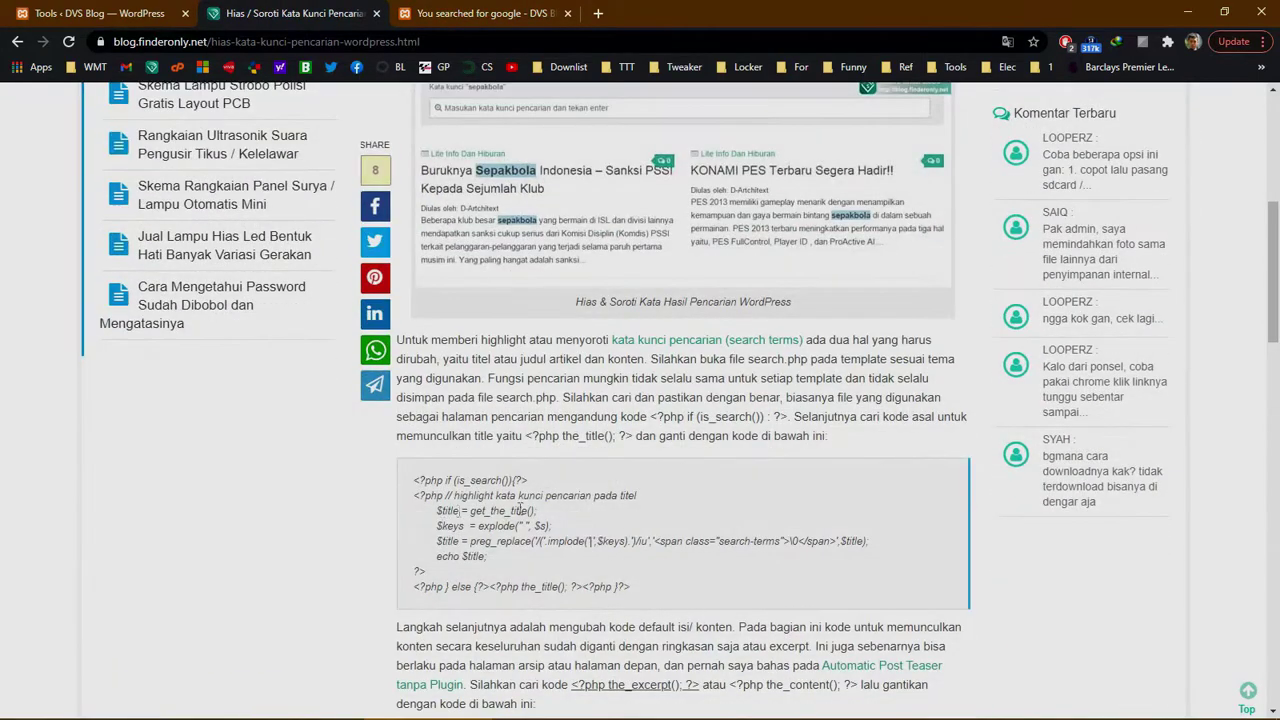
pyautogui.scroll(-3, 520, 510)
pyautogui.scroll(-2, 530, 600)
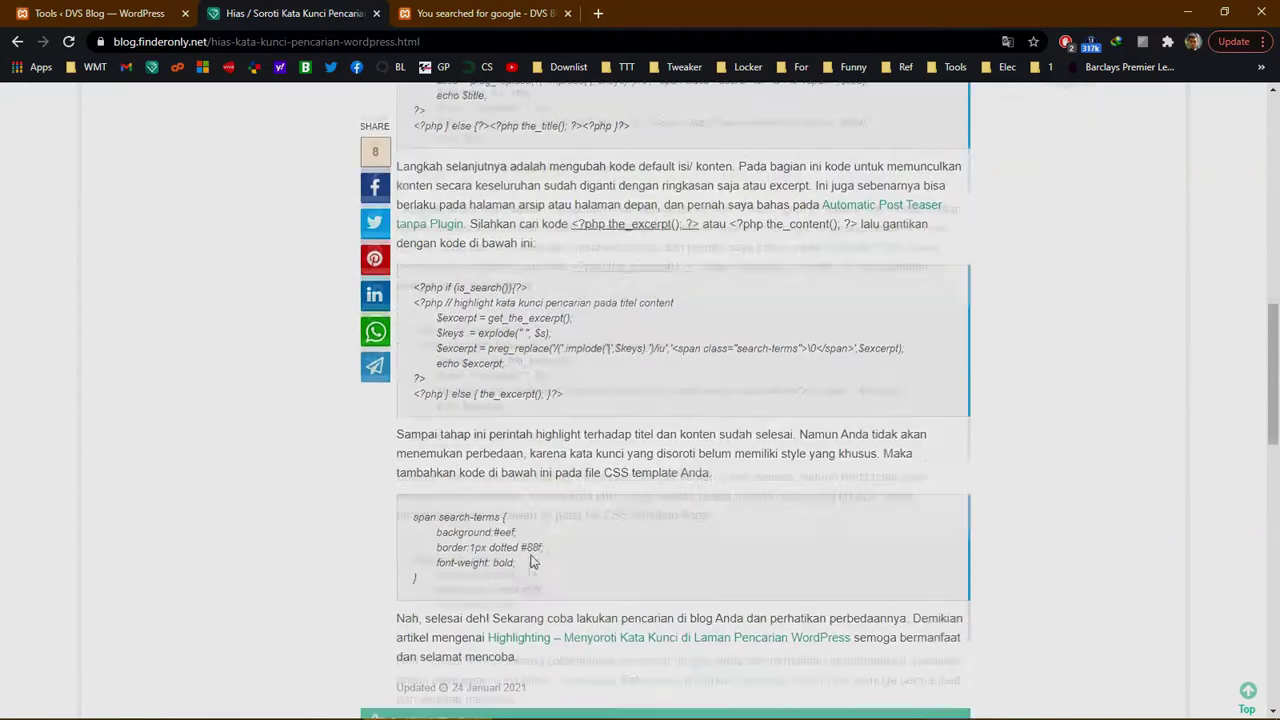
pyautogui.scroll(5, 531, 506)
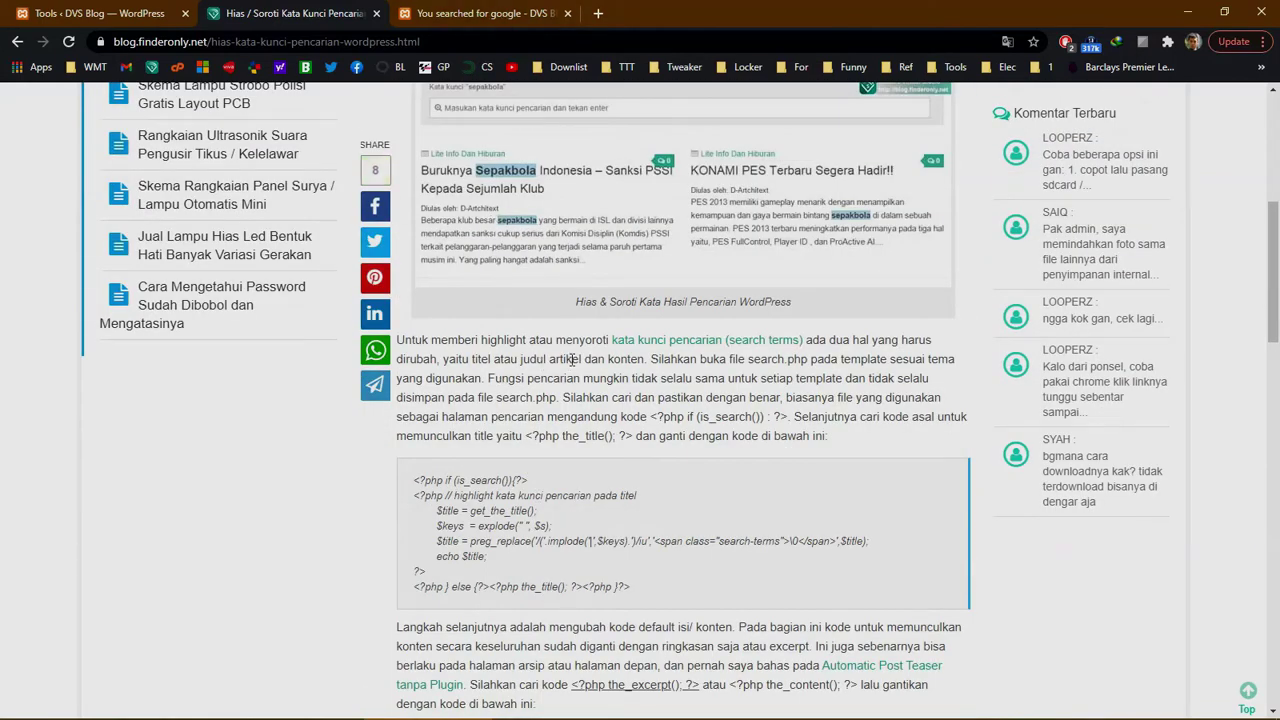
pyautogui.click(482, 13)
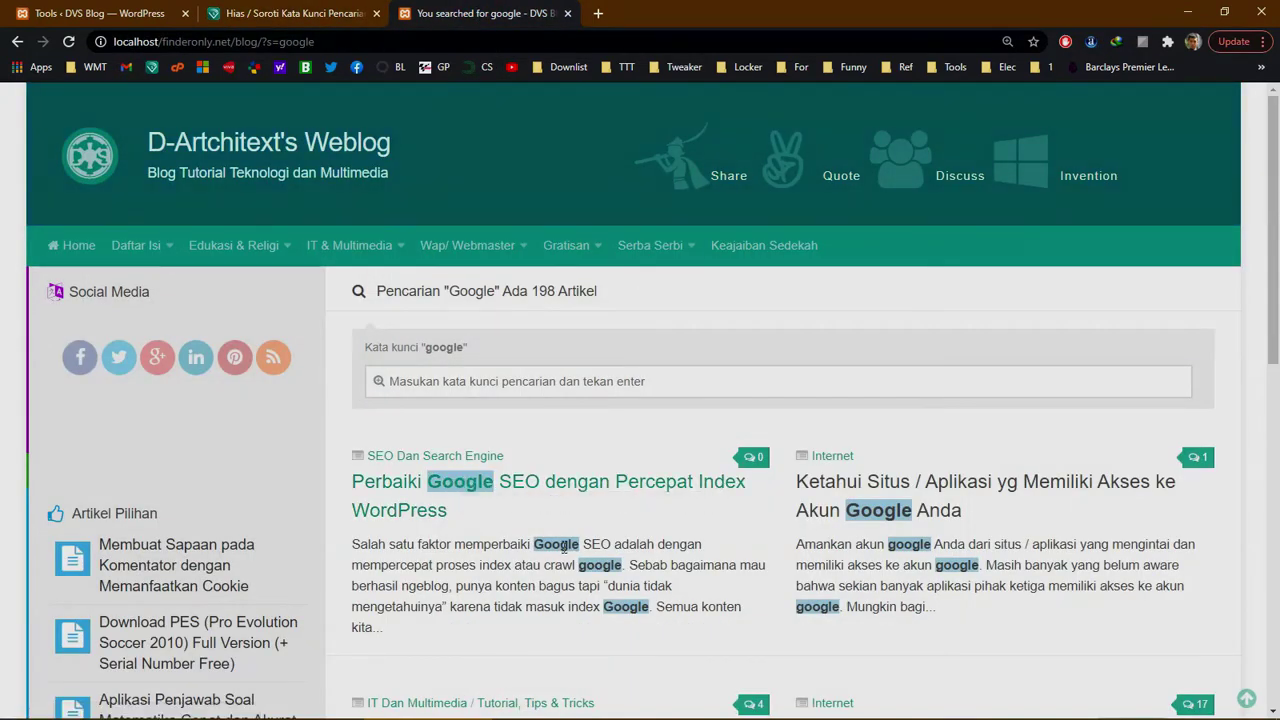
pyautogui.click(325, 14)
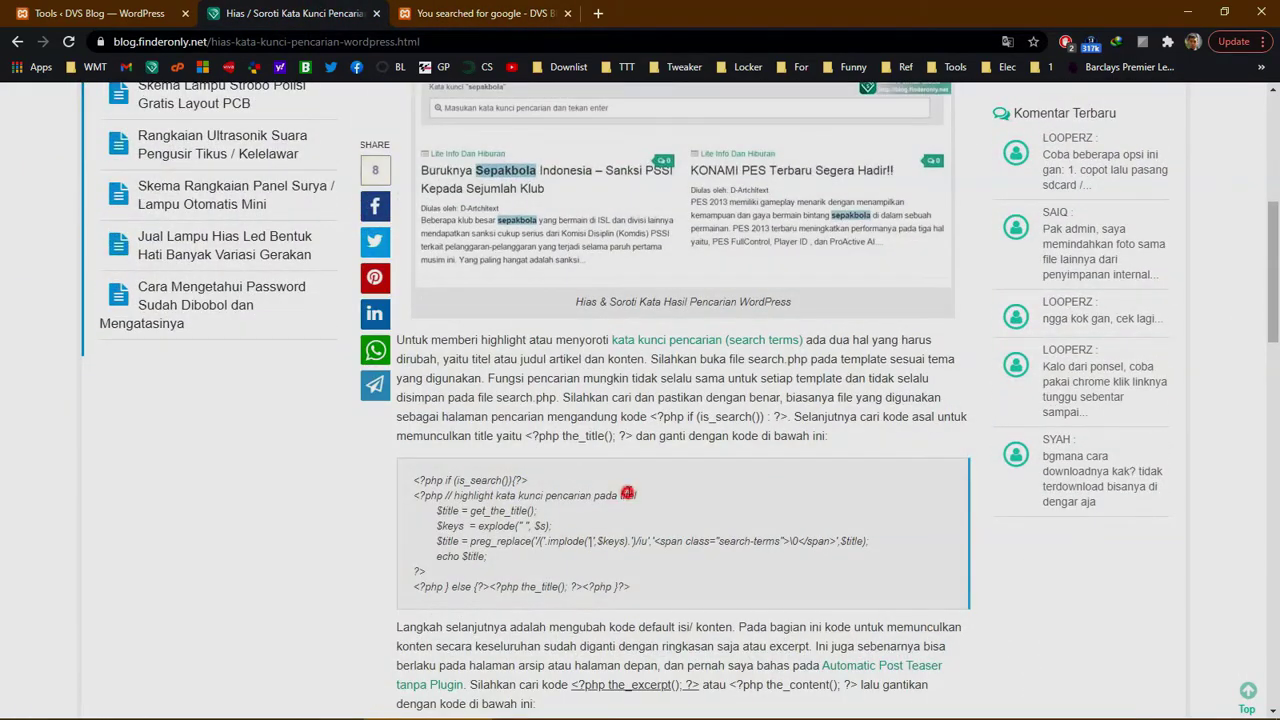
# Step: Inspect the tutorial's title and excerpt highlighting code blocks, then go to the admin Tools page
pyautogui.doubleClick(626, 494)
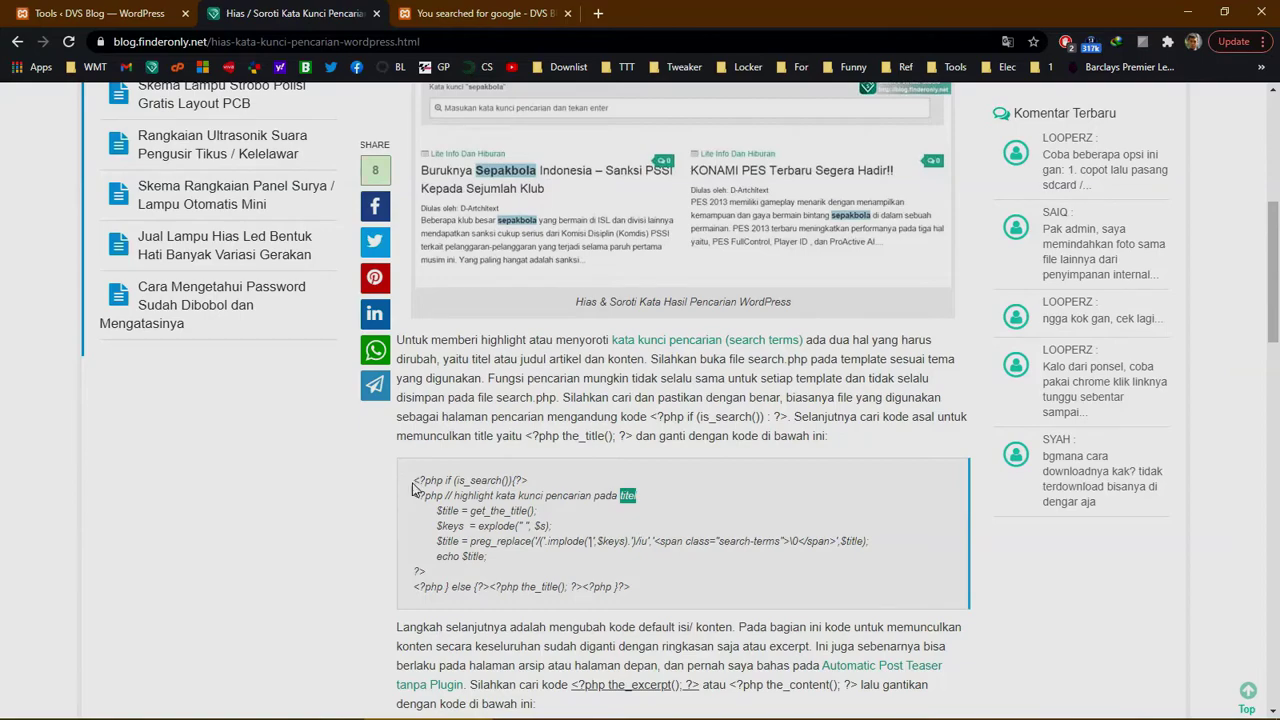
pyautogui.moveTo(413, 482); pyautogui.dragTo(655, 590)
pyautogui.scroll(-3, 655, 590)
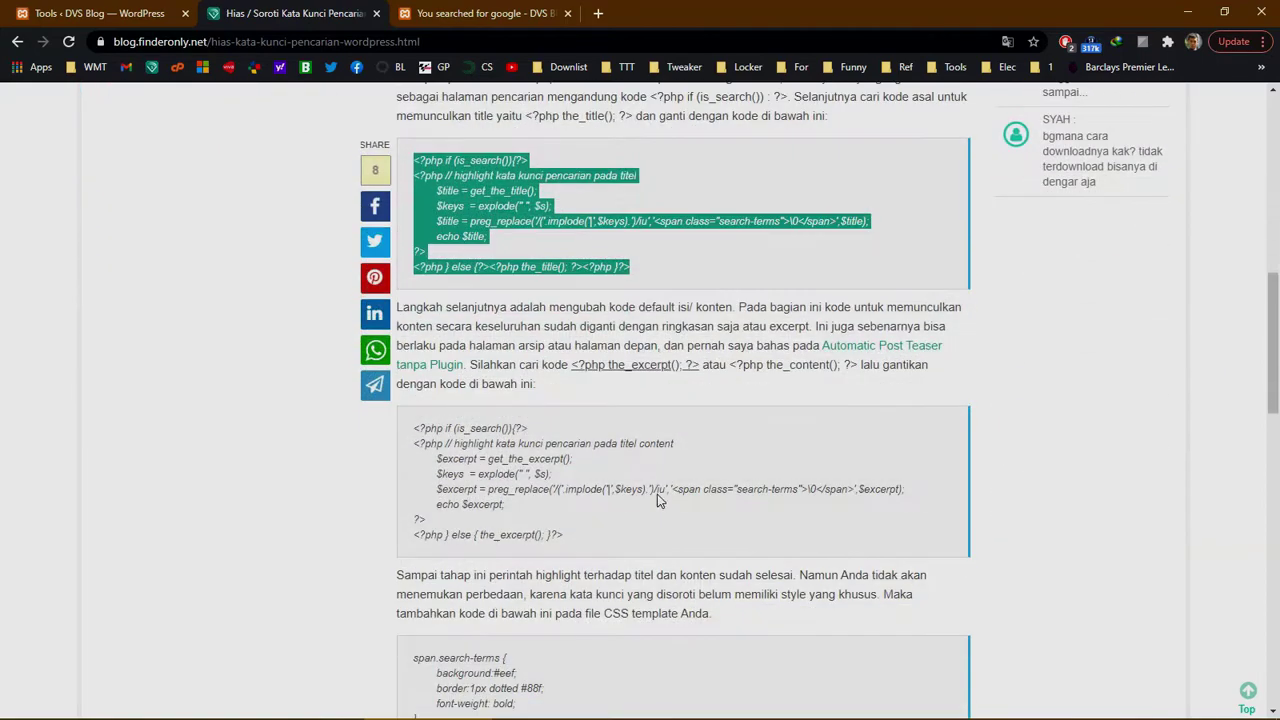
pyautogui.doubleClick(665, 444)
pyautogui.moveTo(416, 428); pyautogui.dragTo(583, 545)
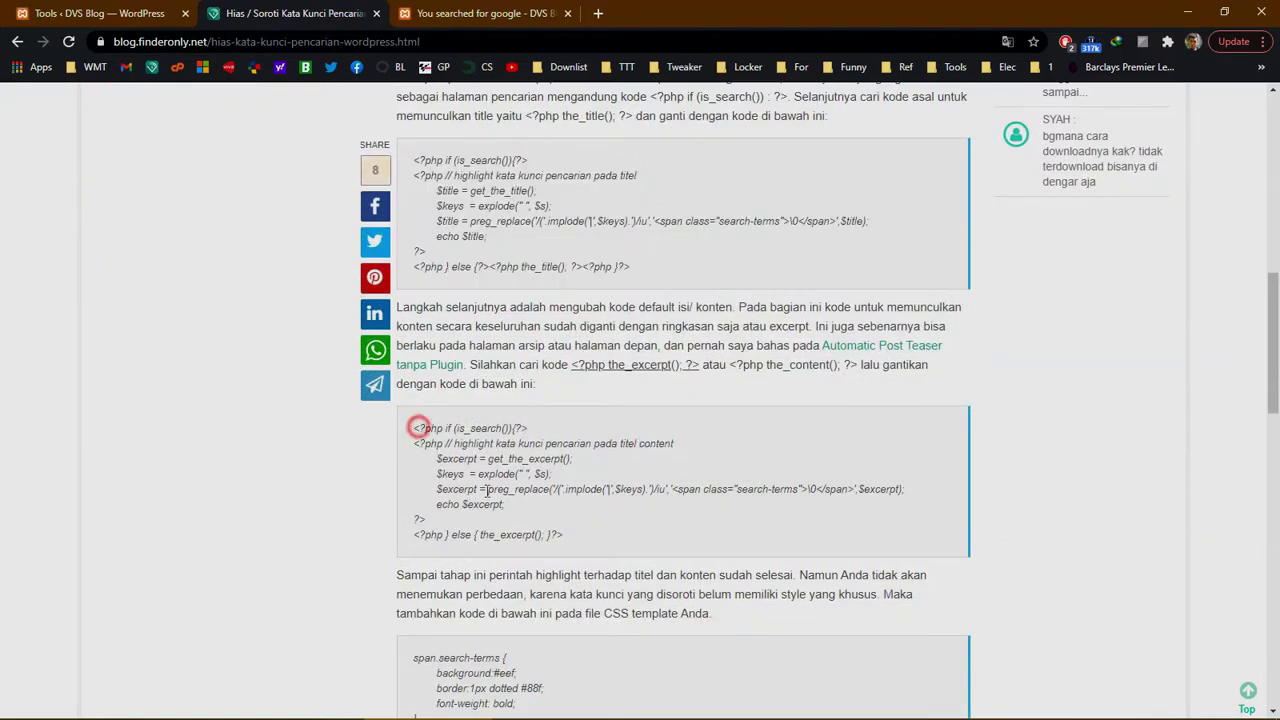
pyautogui.scroll(-2, 583, 545)
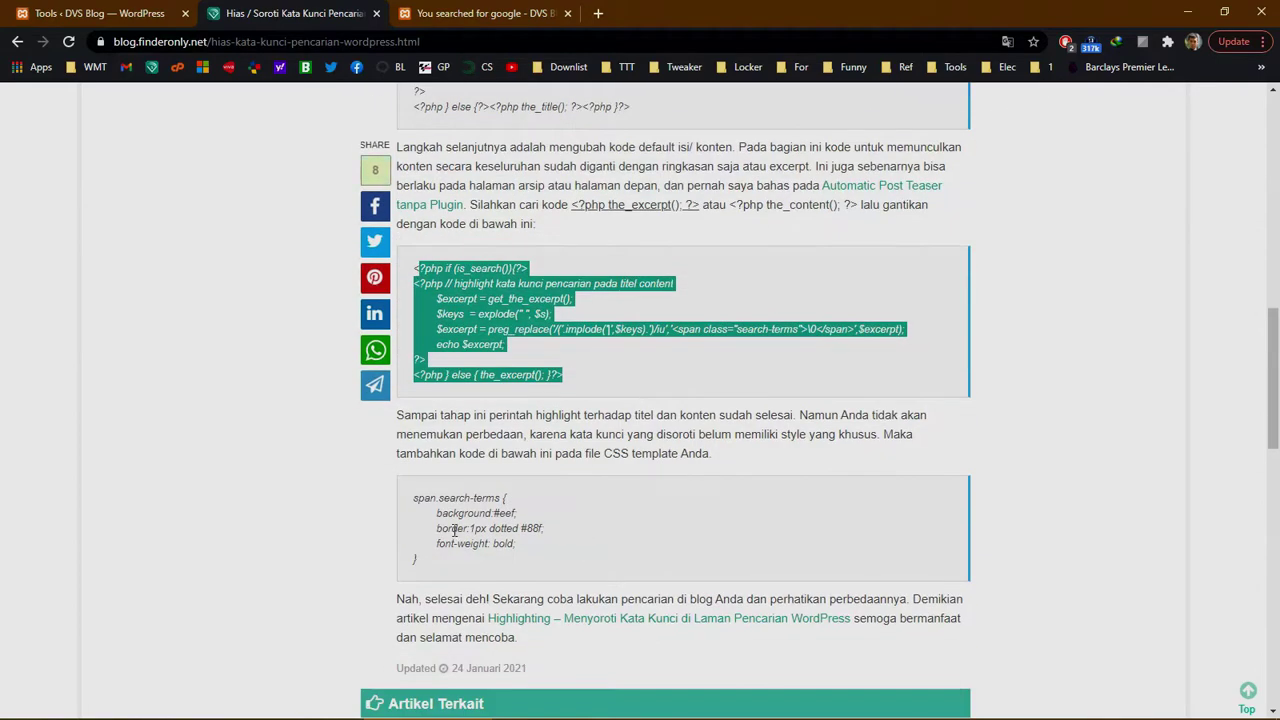
pyautogui.click(453, 530)
pyautogui.click(551, 531)
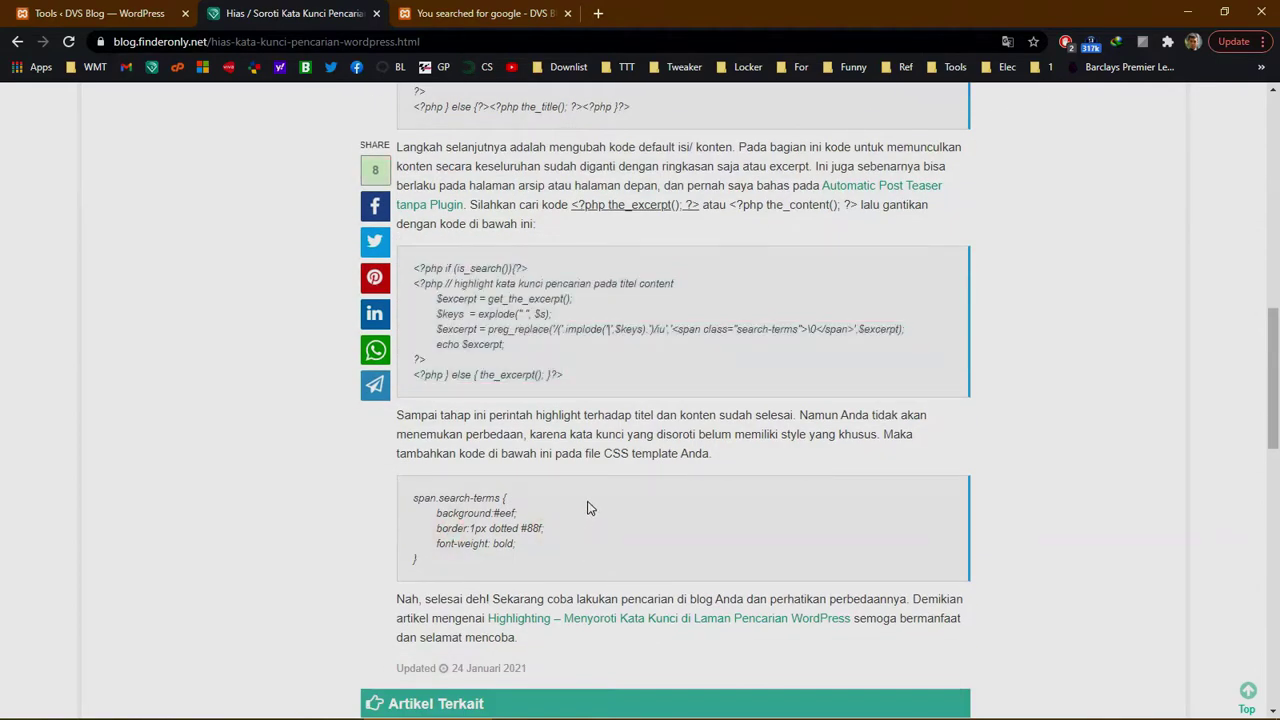
pyautogui.scroll(4, 586, 506)
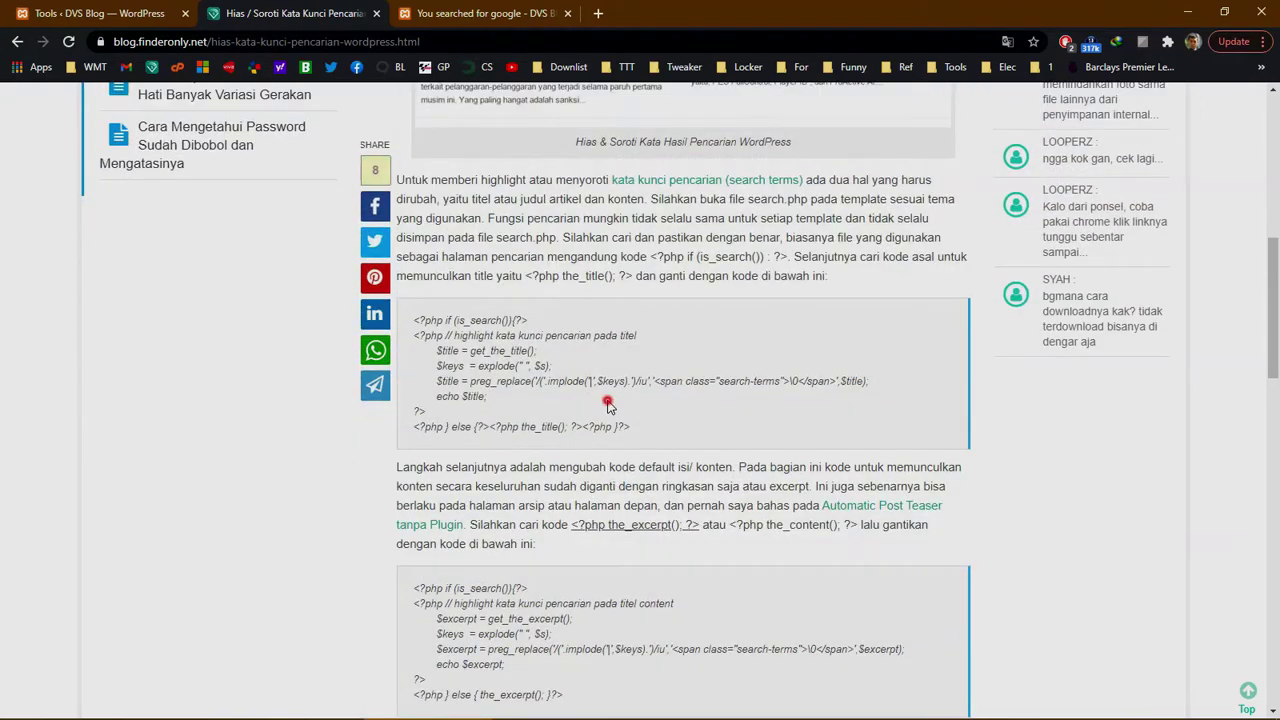
pyautogui.click(68, 14)
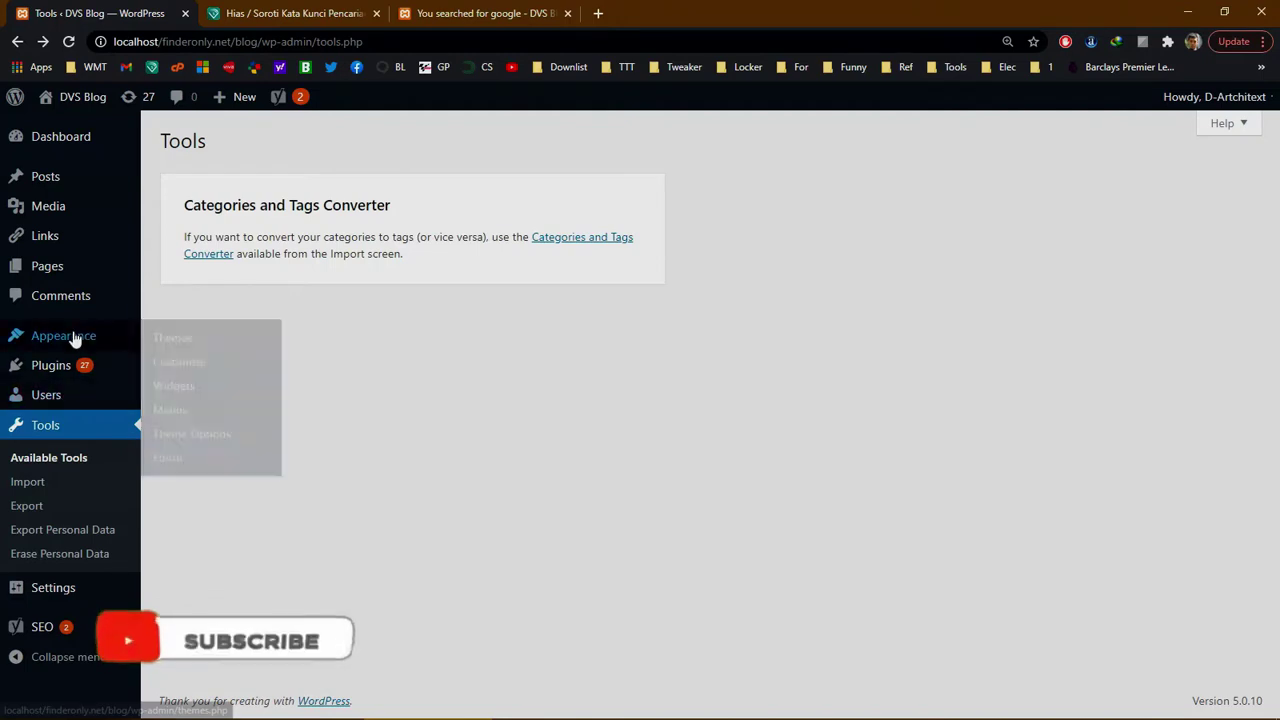
pyautogui.moveTo(63, 336)
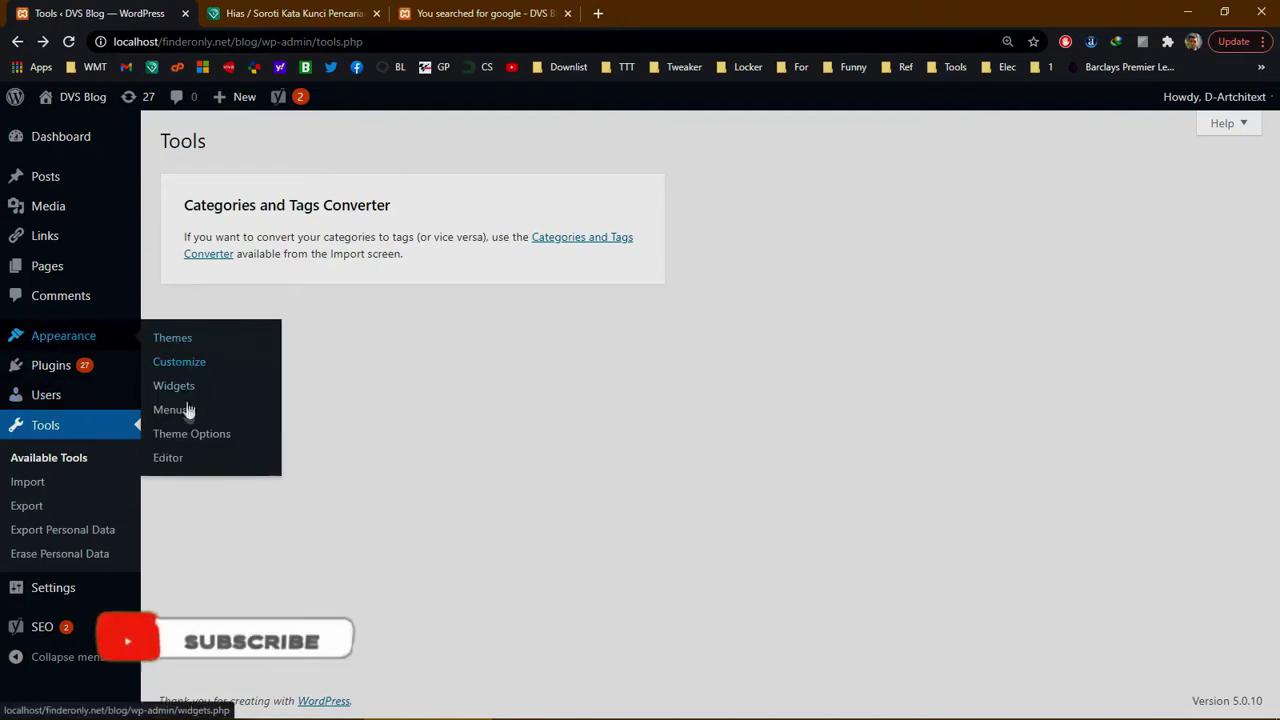
# Step: Open the Hueman theme editor and load content.php from the Theme Files list
pyautogui.click(176, 462)
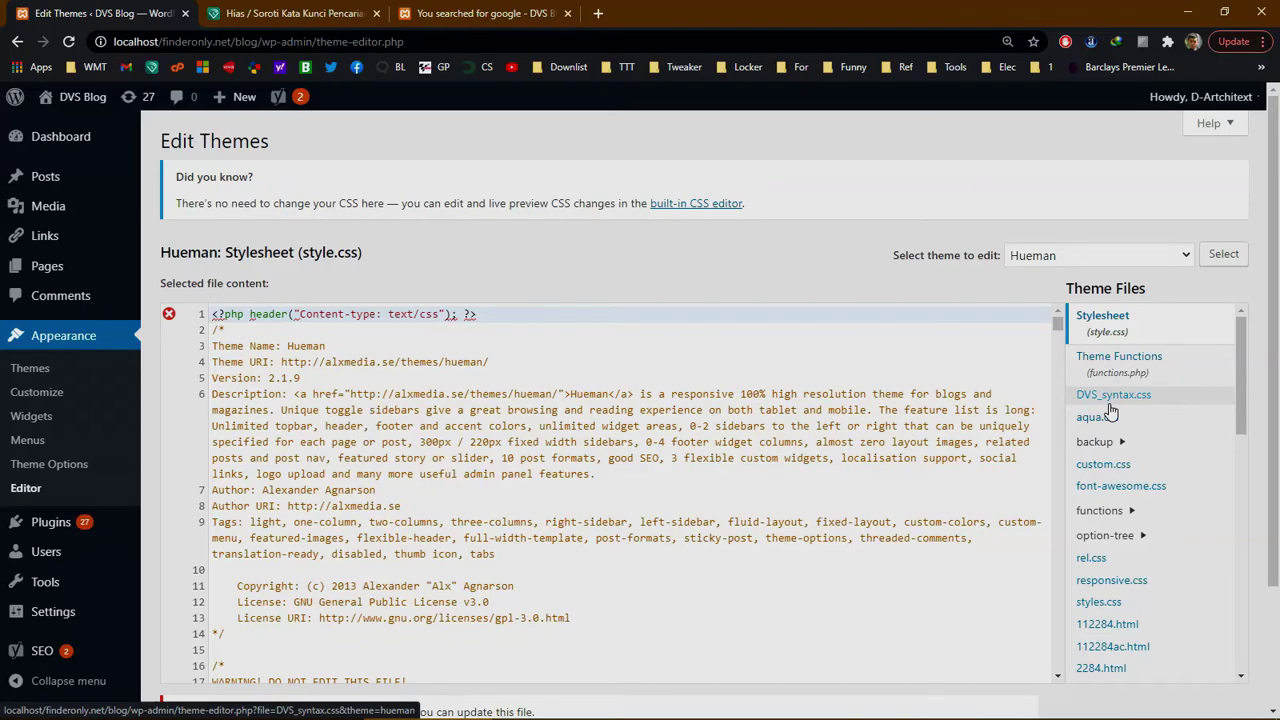
pyautogui.scroll(-5, 1118, 410)
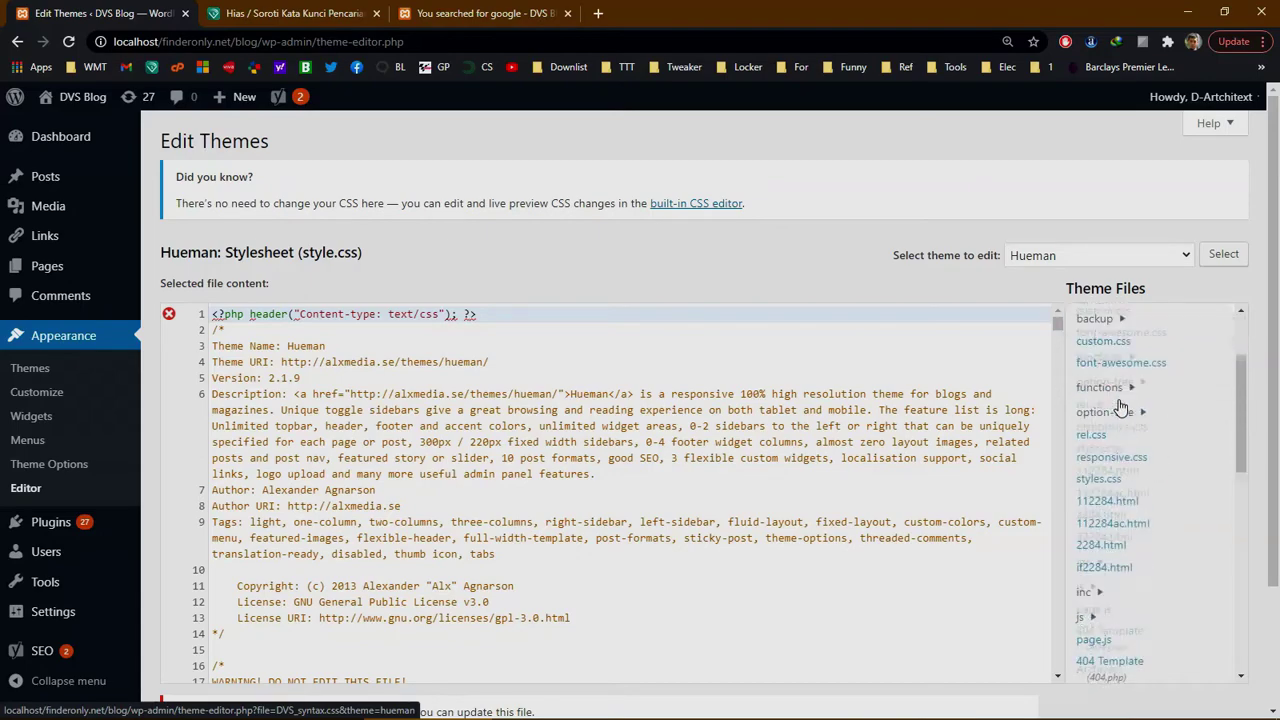
pyautogui.scroll(-5, 1118, 410)
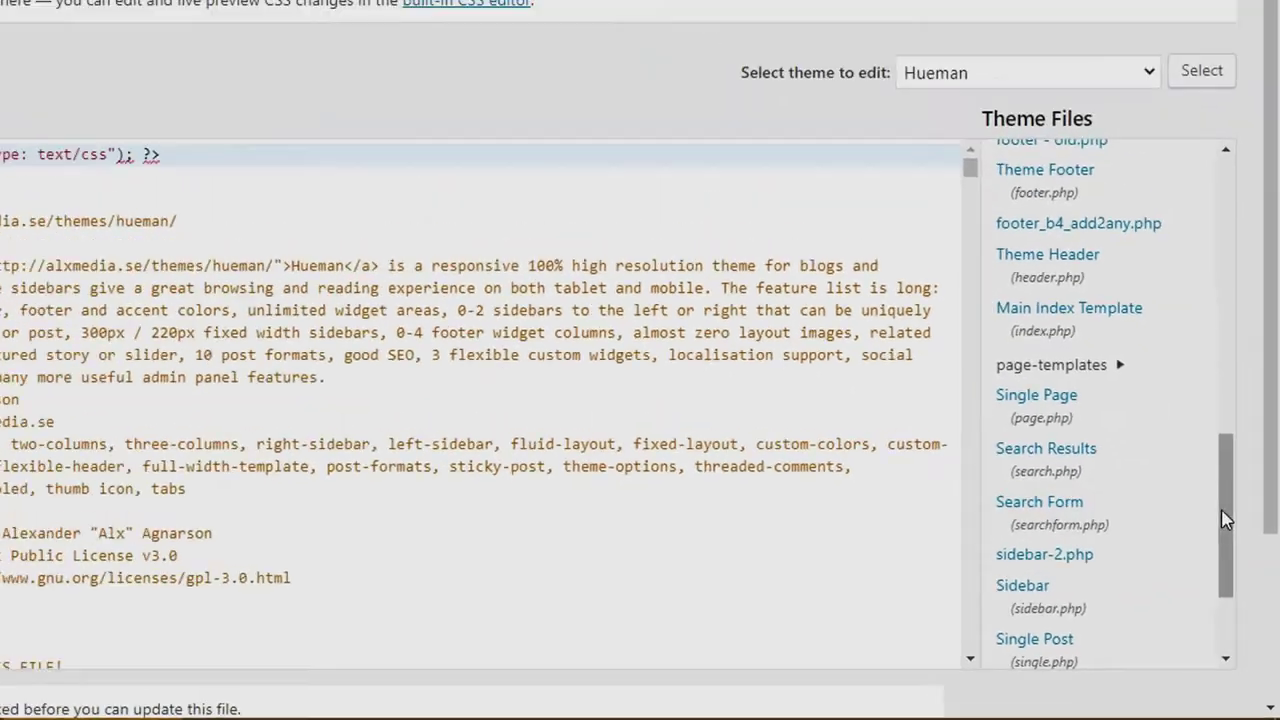
pyautogui.click(1238, 563)
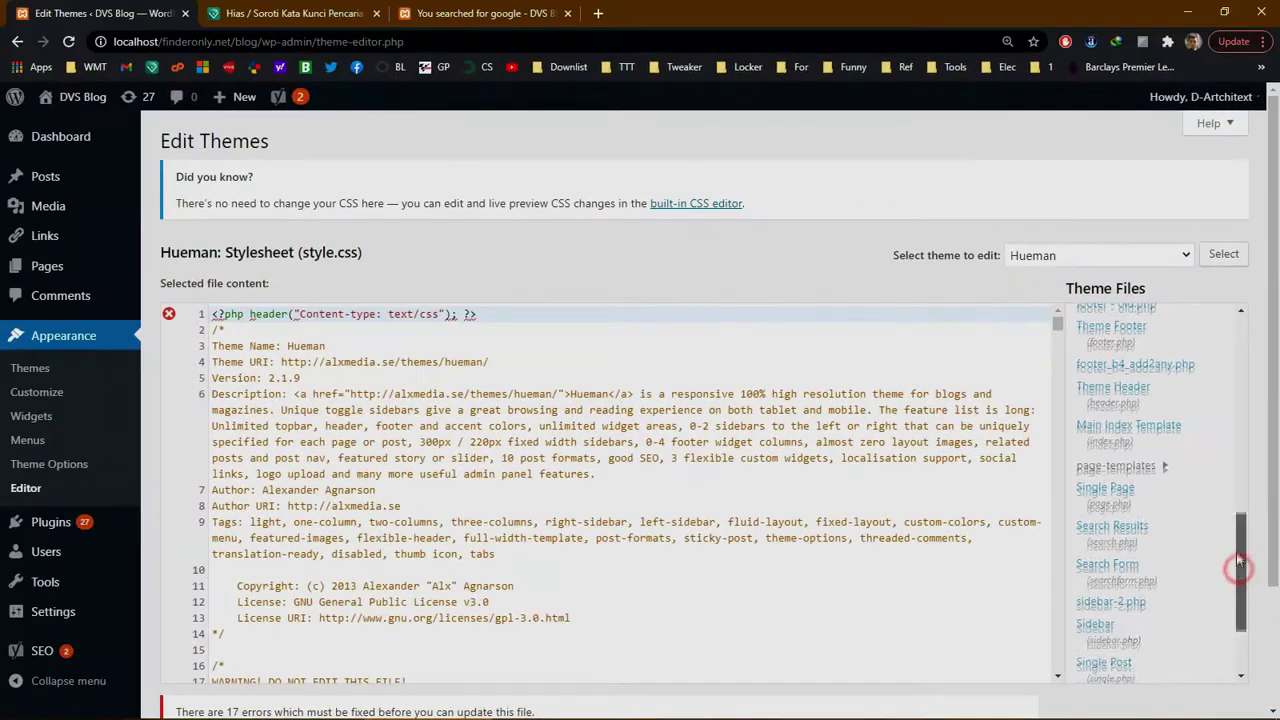
pyautogui.moveTo(1238, 563); pyautogui.dragTo(1237, 493)
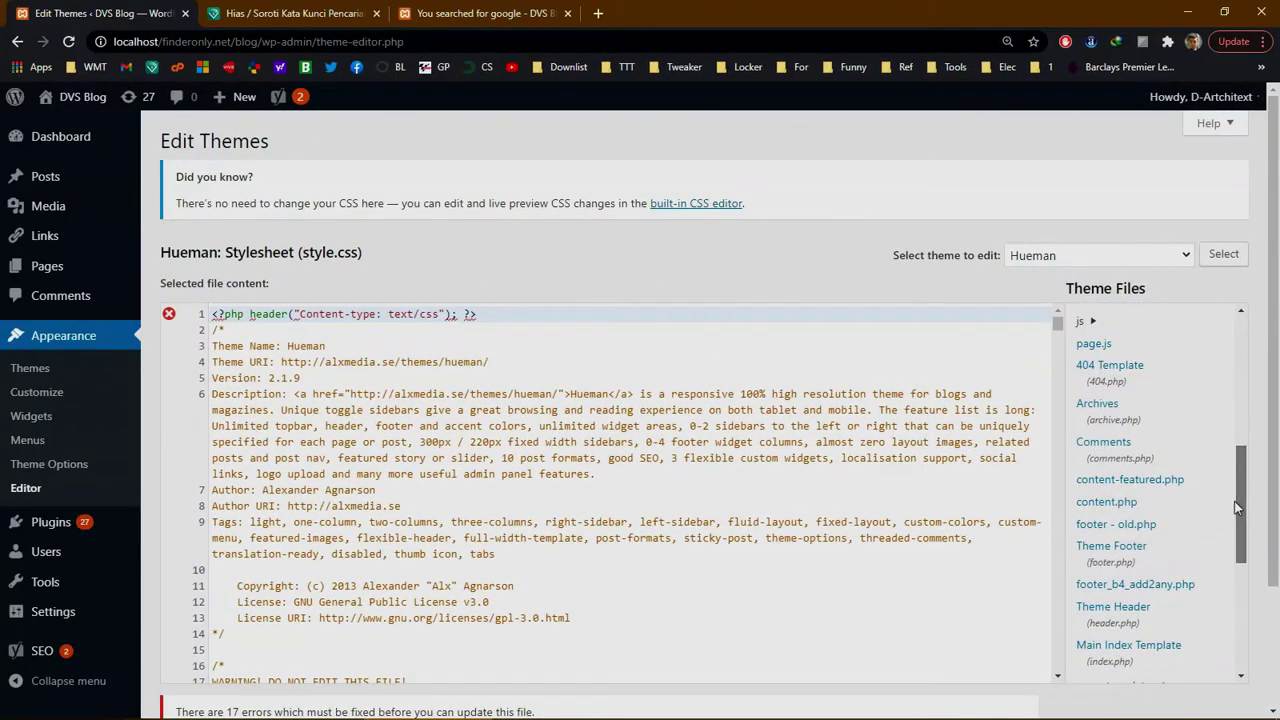
pyautogui.click(1110, 503)
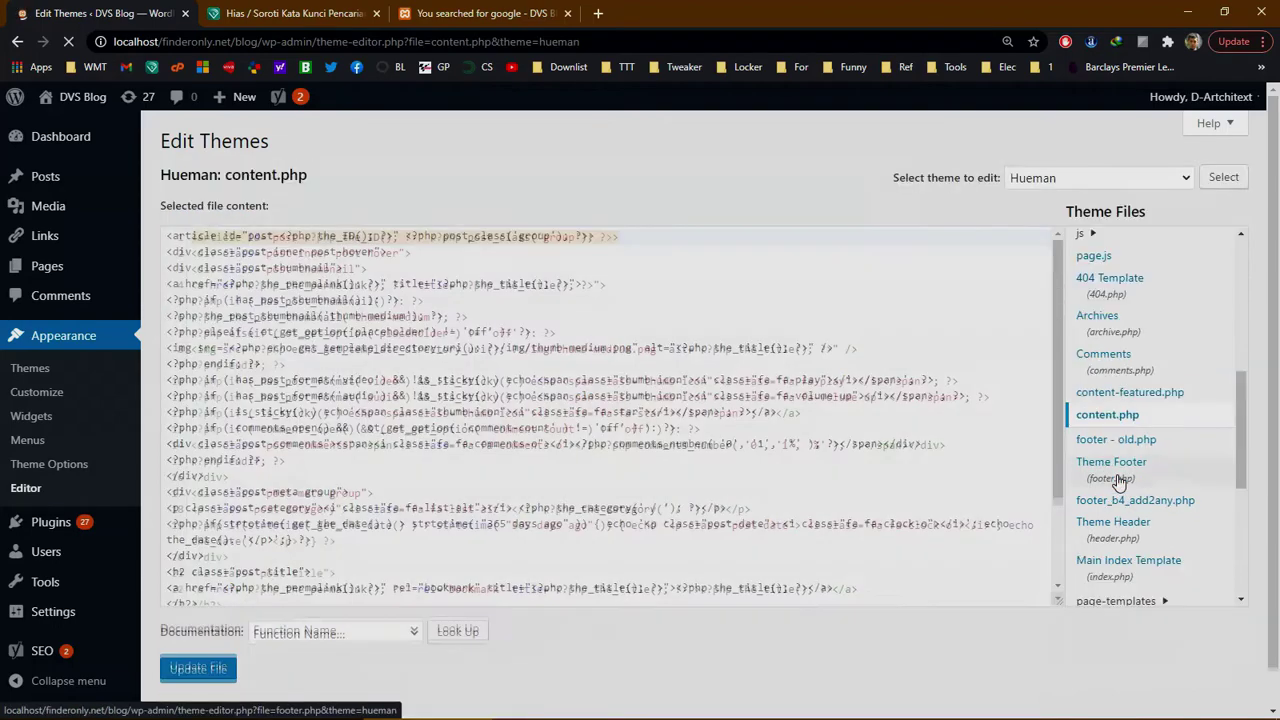
# Step: Find the post-title heading on line 21 and the excerpt on line 26 of content.php
pyautogui.scroll(-3, 446, 392)
pyautogui.scroll(-2, 448, 388)
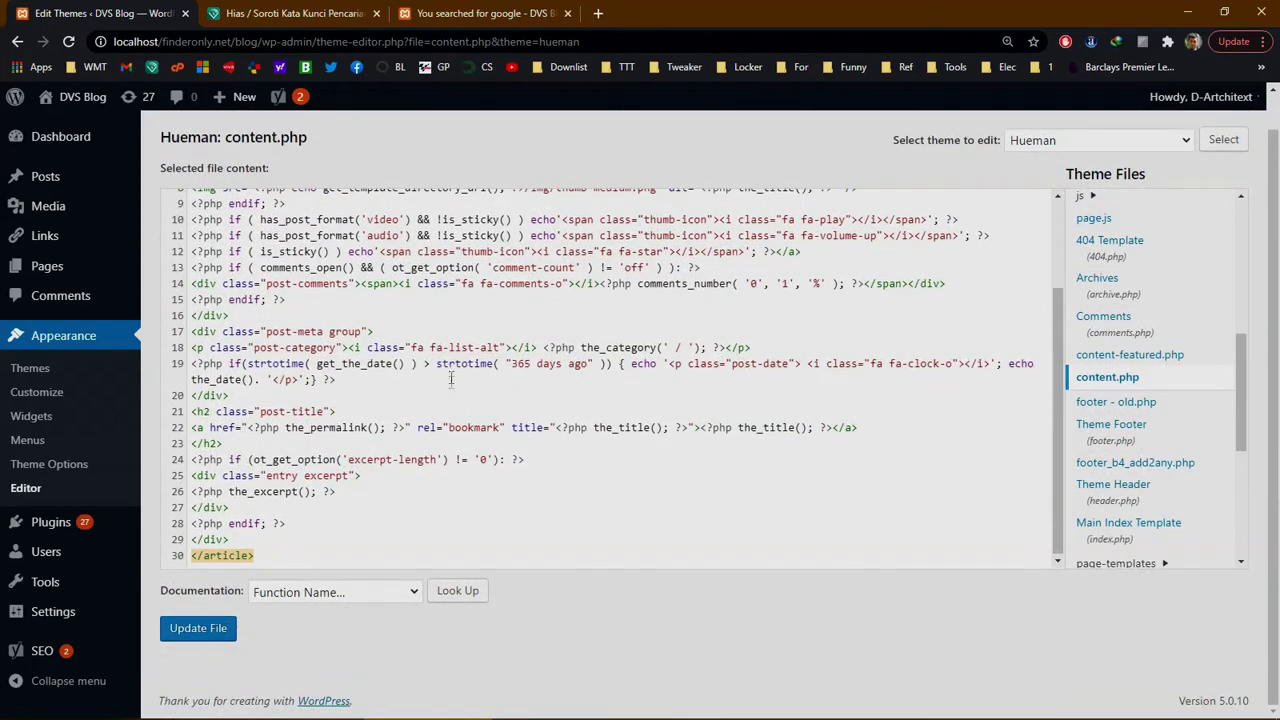
pyautogui.click(300, 411)
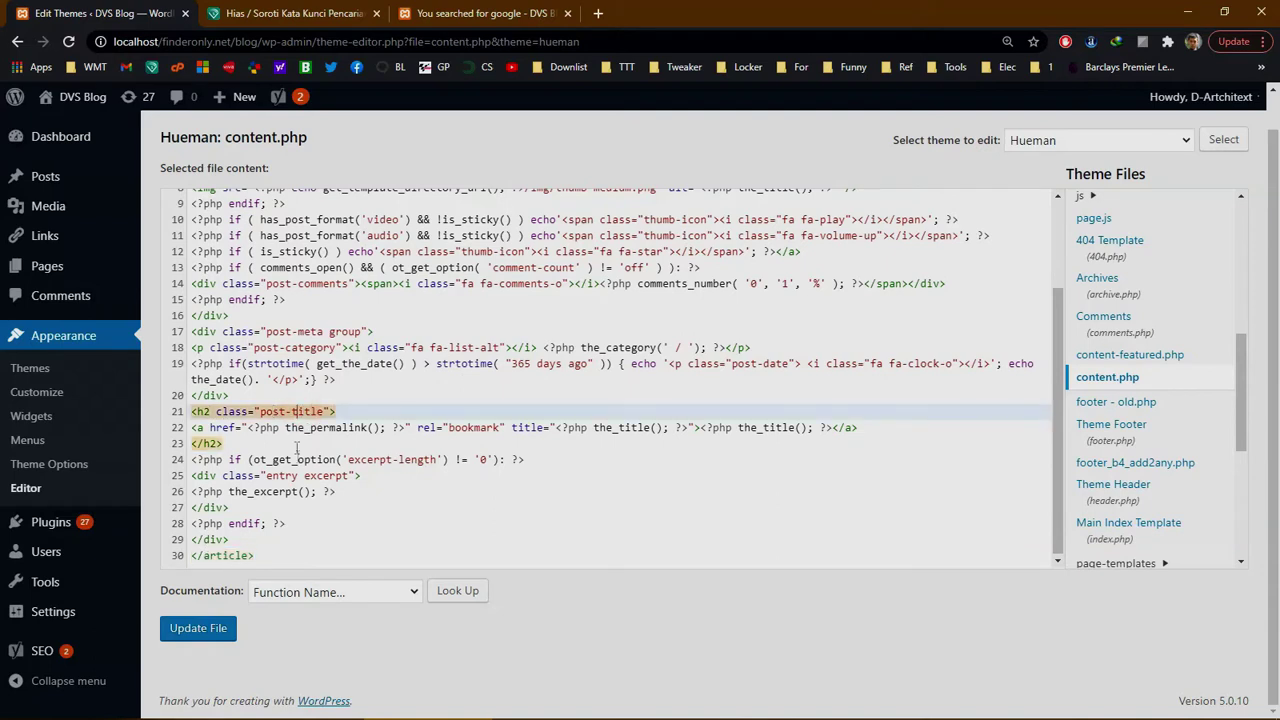
pyautogui.click(267, 491)
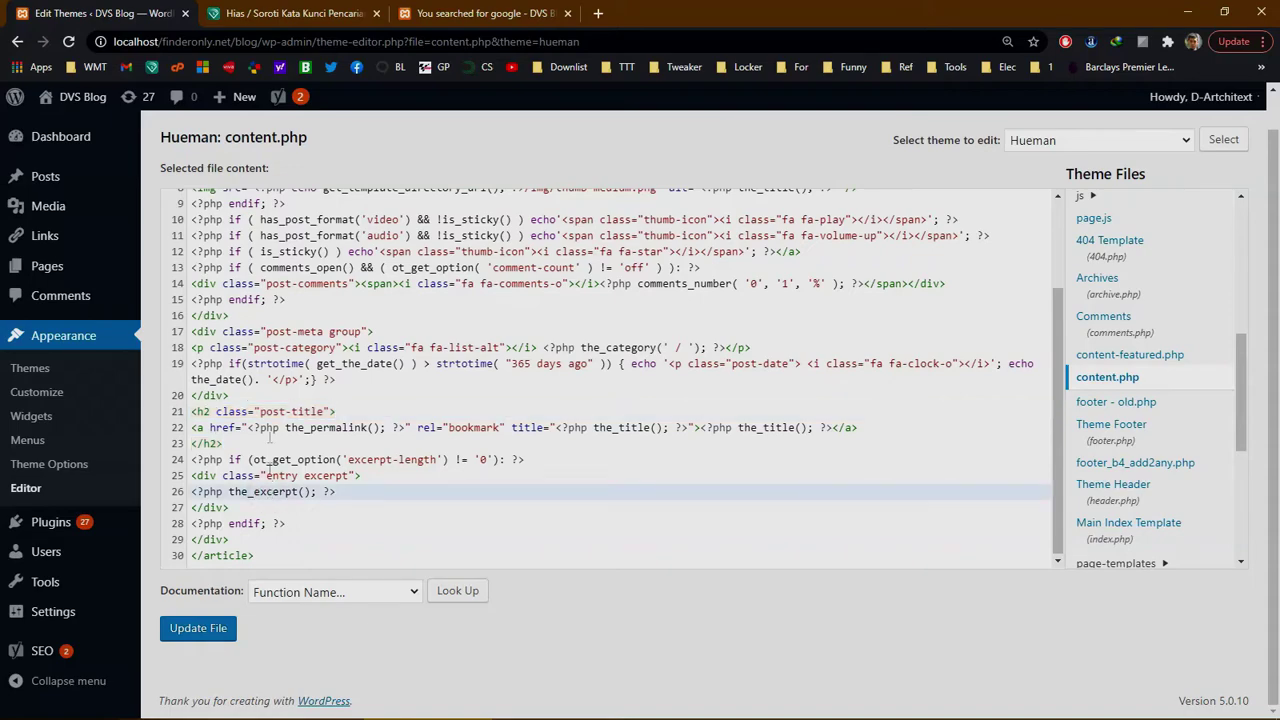
# Step: Copy the tutorial's whole title highlighting code block
pyautogui.click(282, 13)
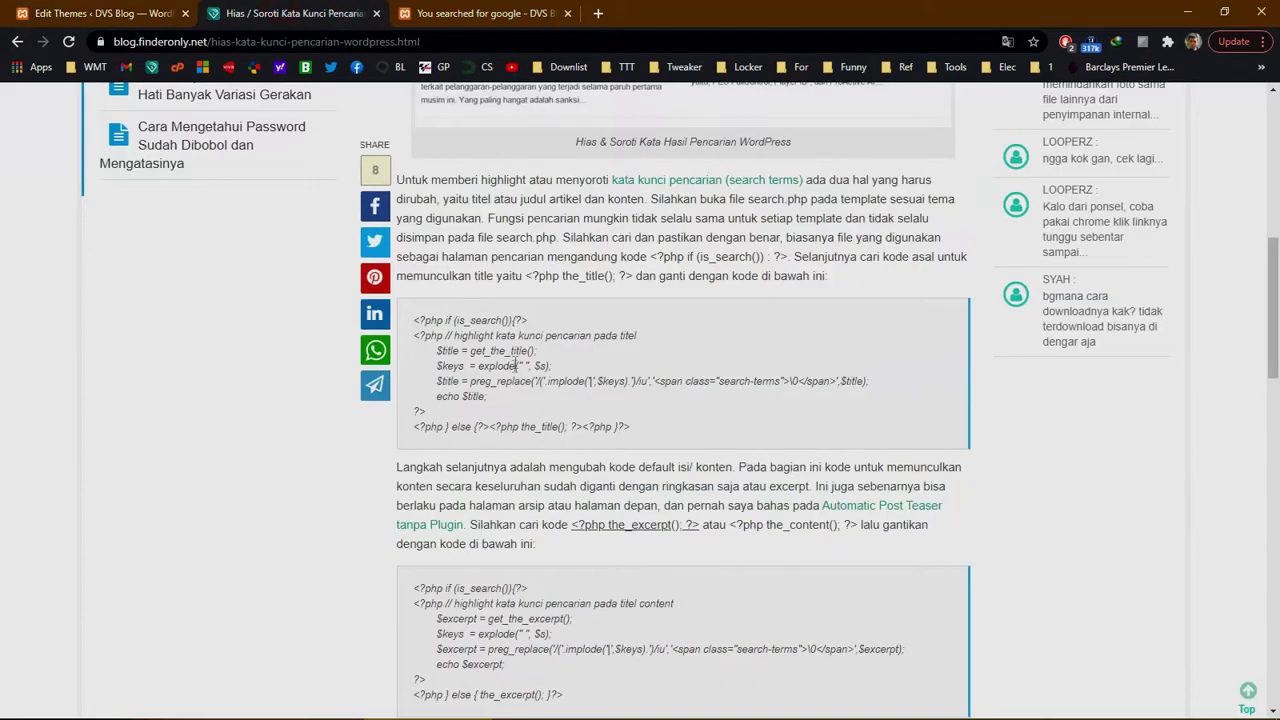
pyautogui.scroll(4, 447, 333)
pyautogui.scroll(-4, 566, 390)
pyautogui.moveTo(631, 336)
pyautogui.mouseDown()
pyautogui.moveTo(414, 336)
pyautogui.moveTo(425, 412)
pyautogui.mouseUp()
pyautogui.click(440, 345)
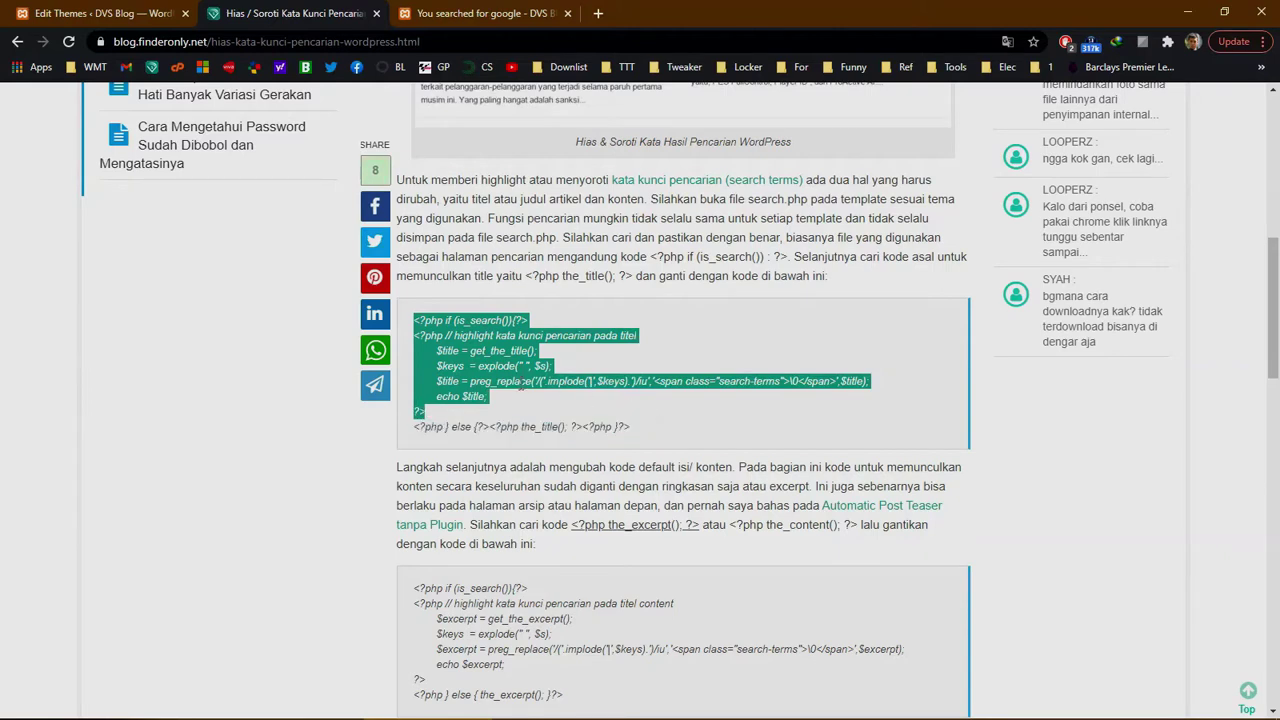
pyautogui.click(520, 383)
pyautogui.moveTo(414, 318); pyautogui.dragTo(624, 428)
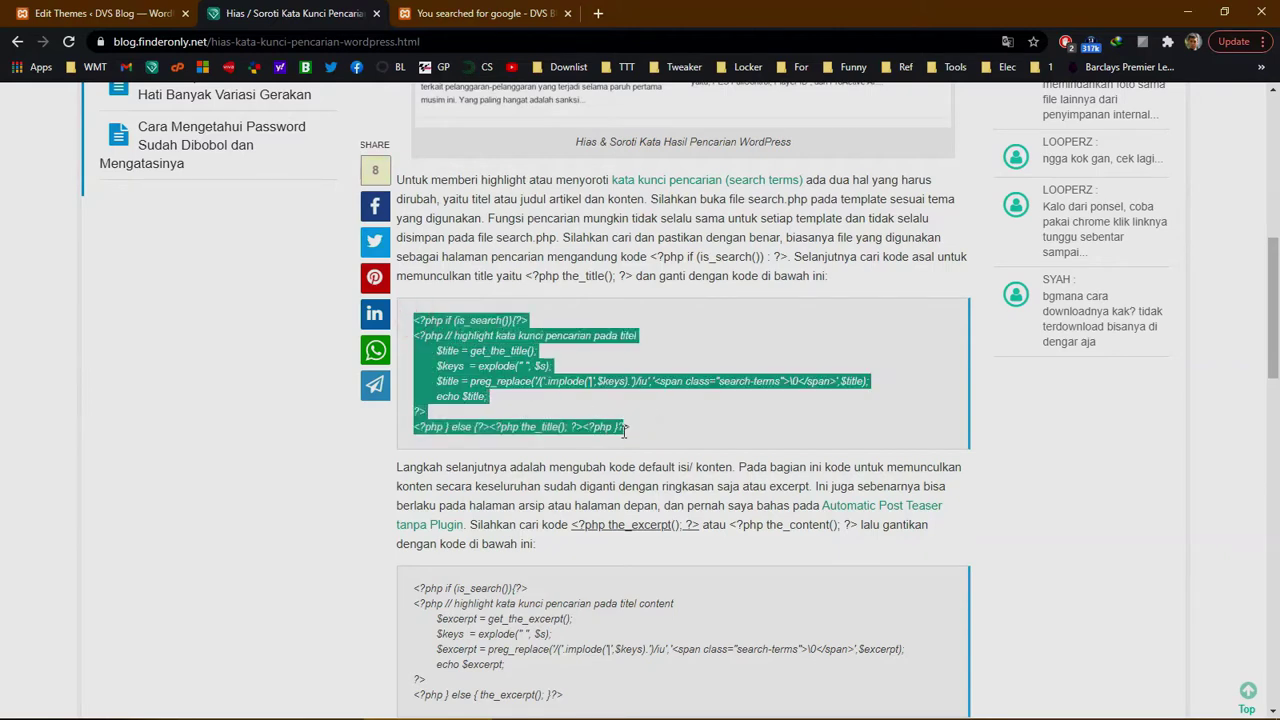
pyautogui.rightClick(496, 356)
pyautogui.click(528, 373)
# Step: Paste the title code over <?php the_title(); ?> on line 22 and select the excerpt call on line 33
pyautogui.click(100, 11)
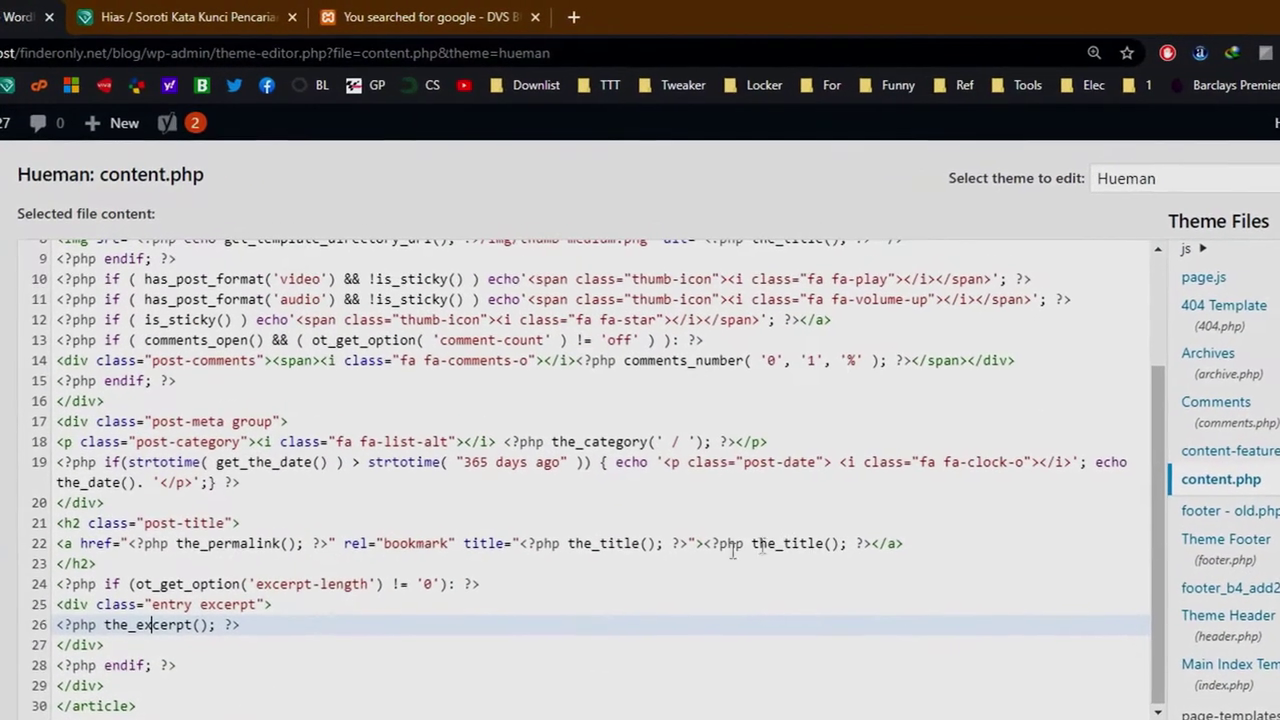
pyautogui.moveTo(716, 547); pyautogui.dragTo(878, 547)
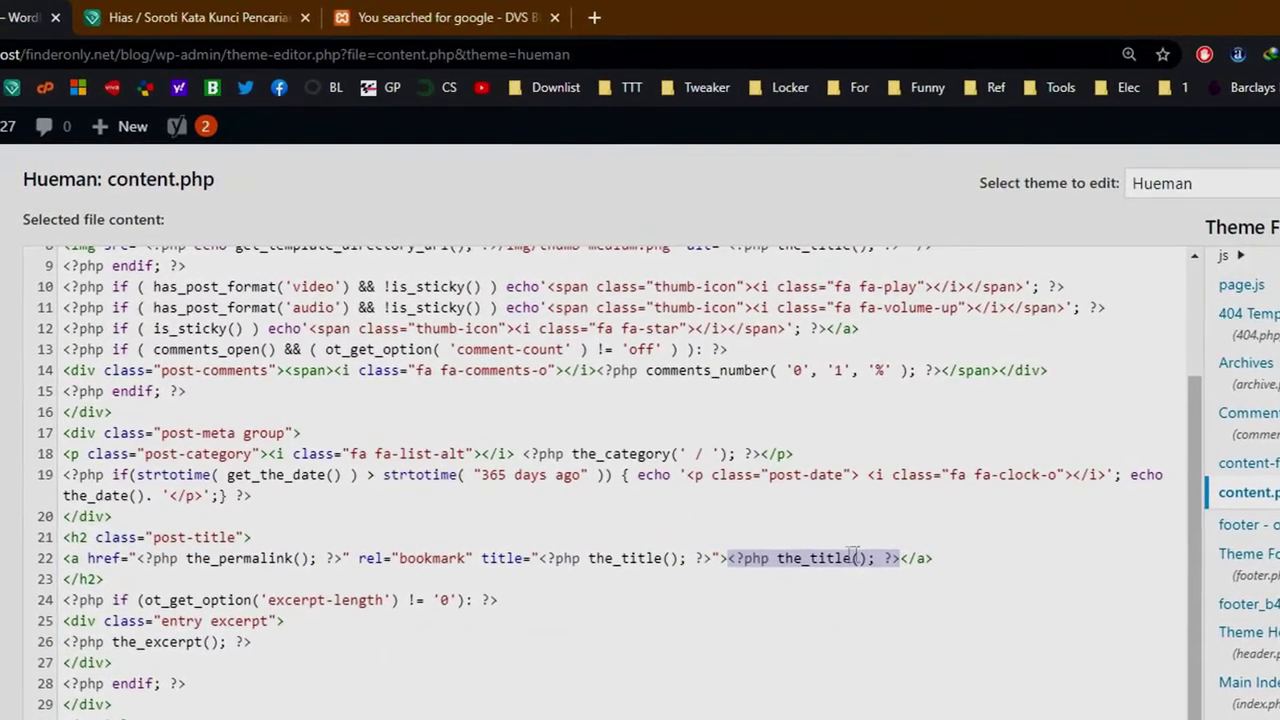
pyautogui.rightClick(820, 562)
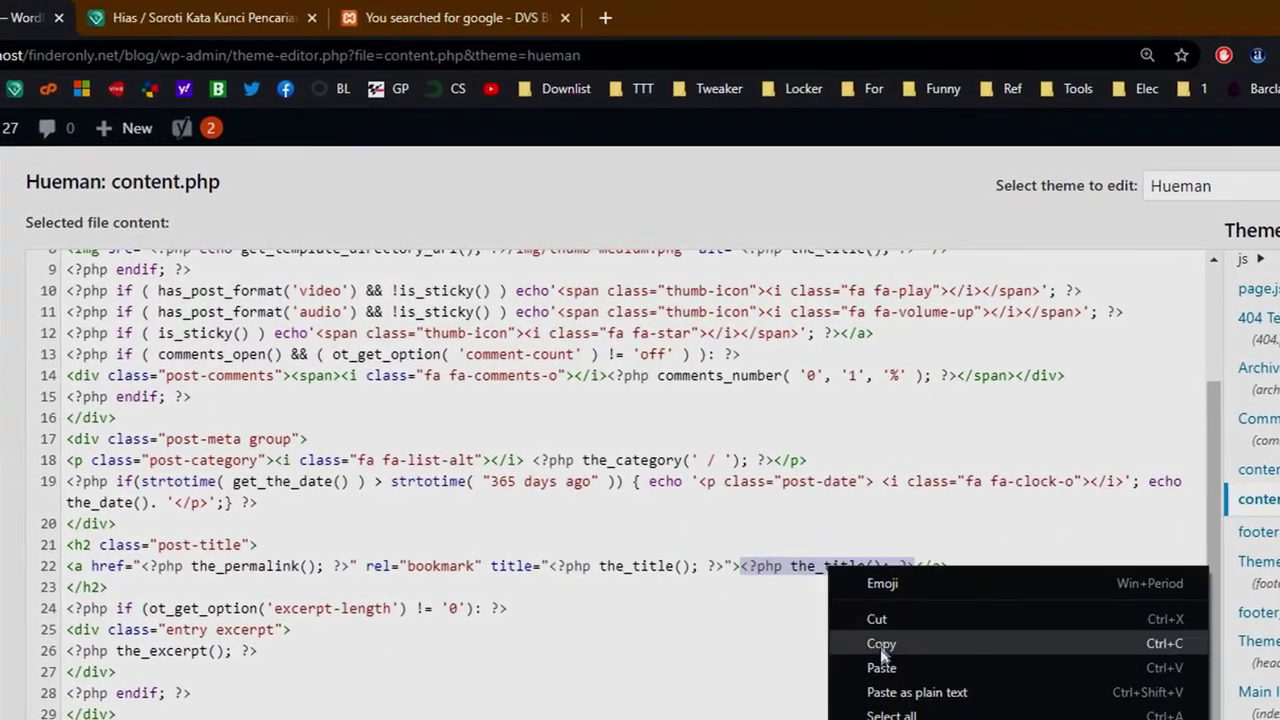
pyautogui.click(891, 666)
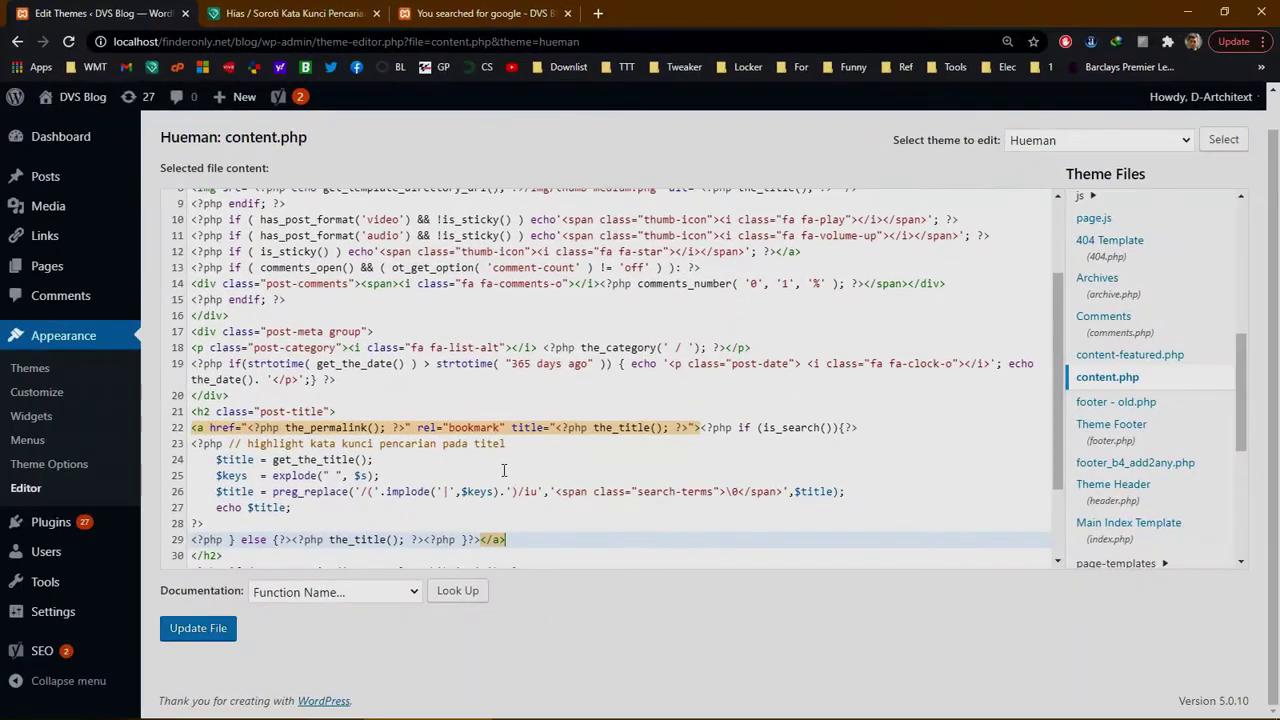
pyautogui.scroll(-2, 504, 470)
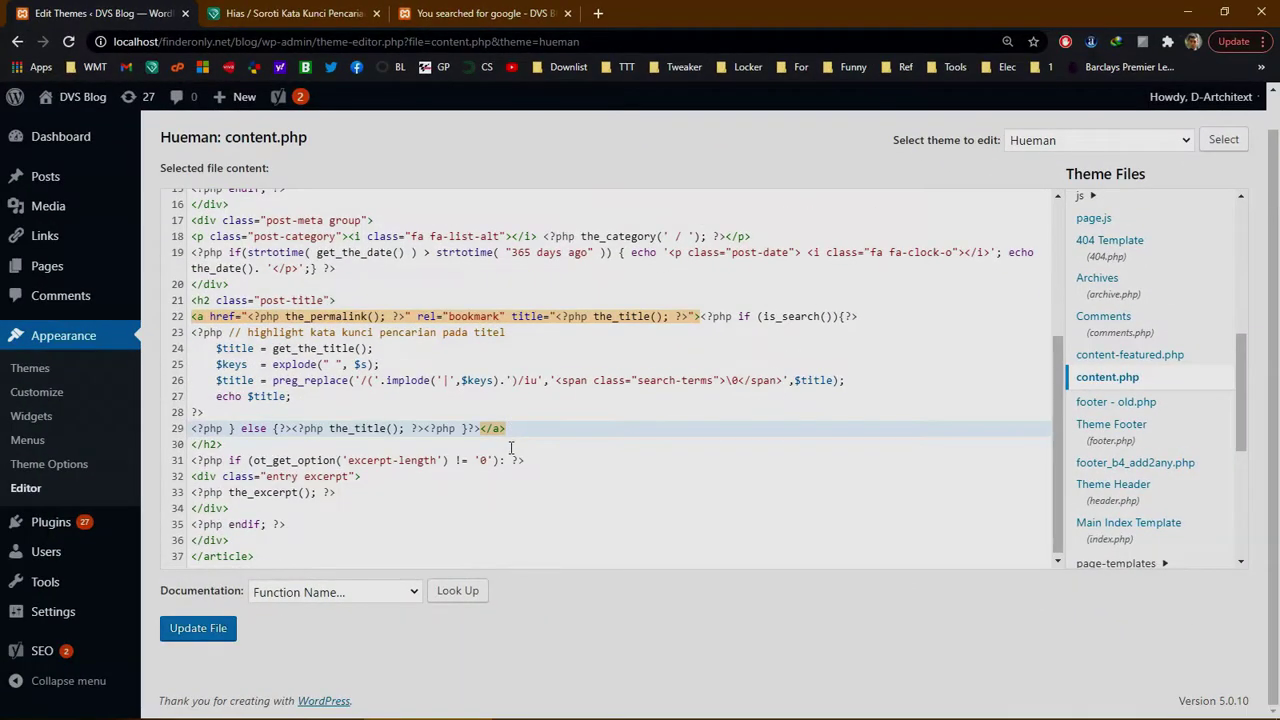
pyautogui.click(309, 490)
pyautogui.moveTo(350, 492); pyautogui.dragTo(203, 492)
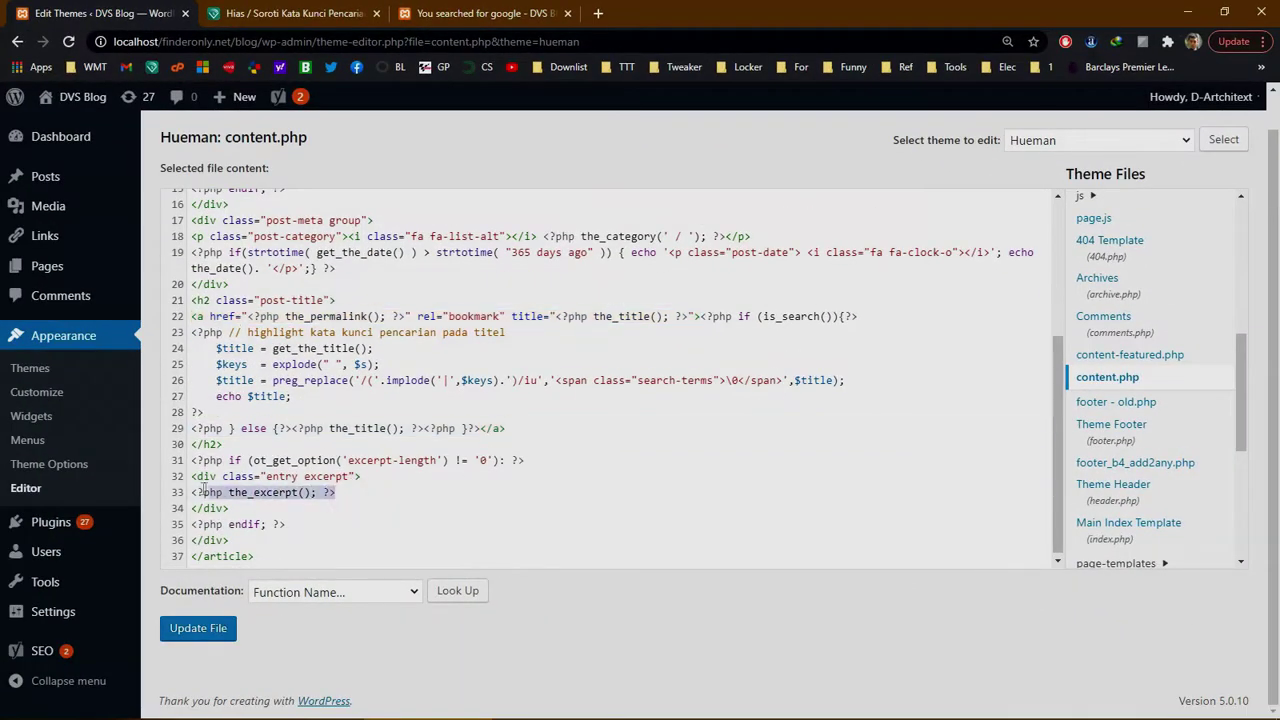
pyautogui.click(274, 16)
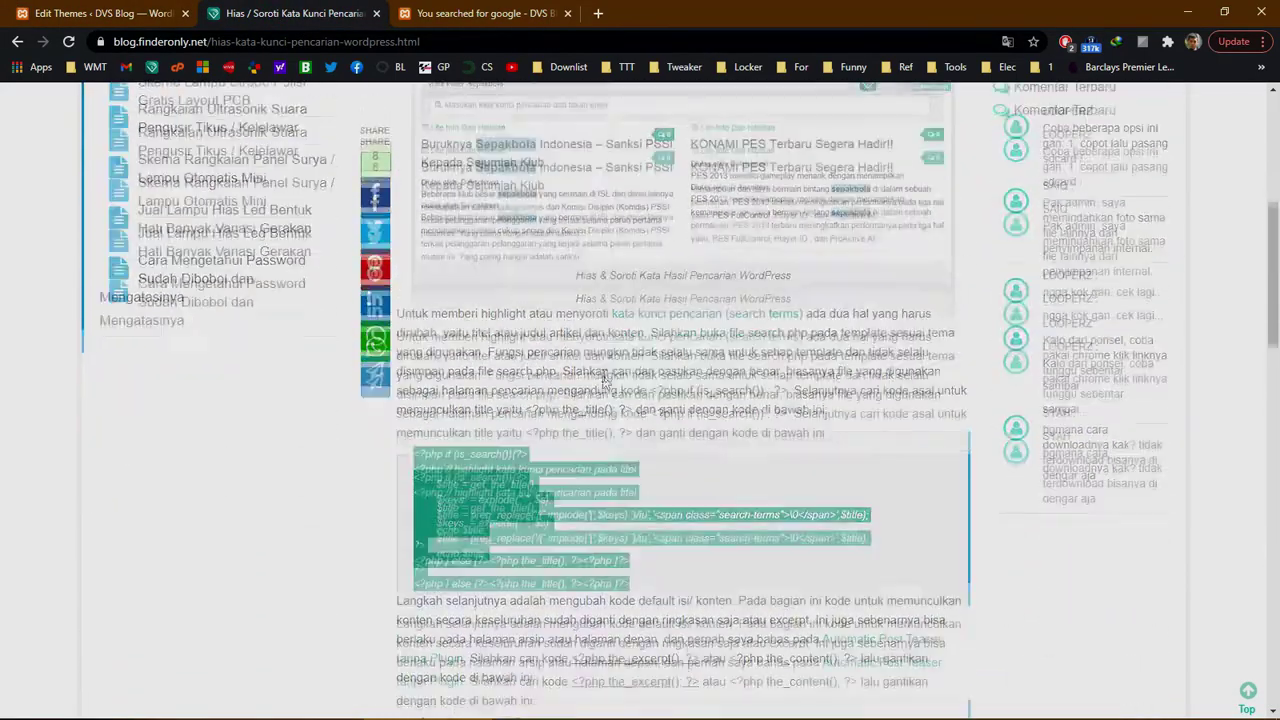
# Step: Copy the tutorial's excerpt highlighting code and paste it over <?php the_excerpt(); ?> on line 33
pyautogui.scroll(-3, 602, 379)
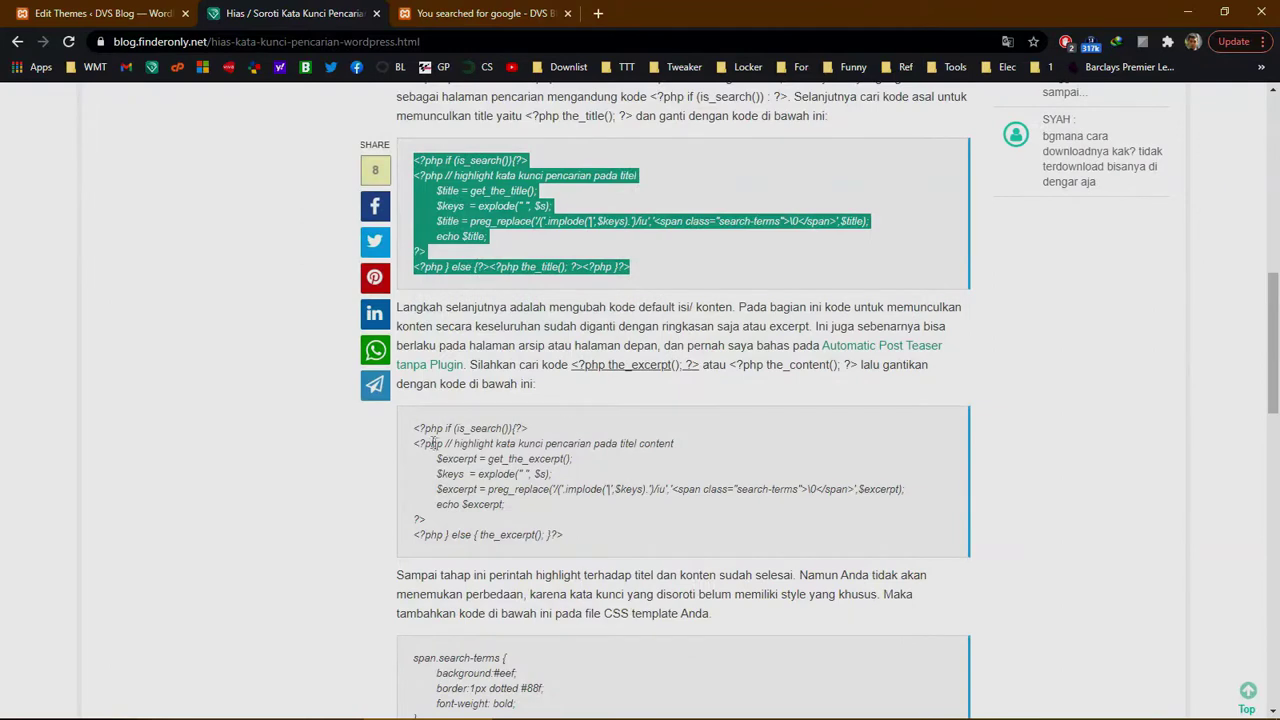
pyautogui.moveTo(416, 427); pyautogui.dragTo(575, 538)
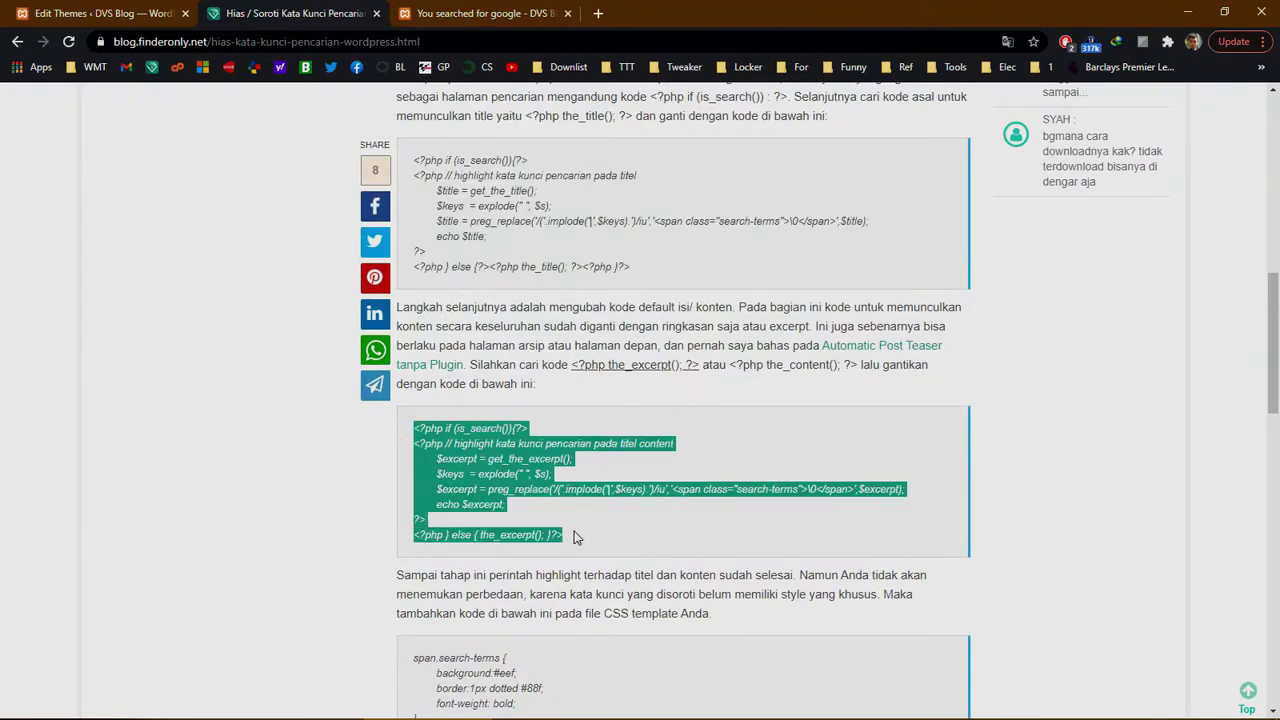
pyautogui.rightClick(517, 471)
pyautogui.click(528, 472)
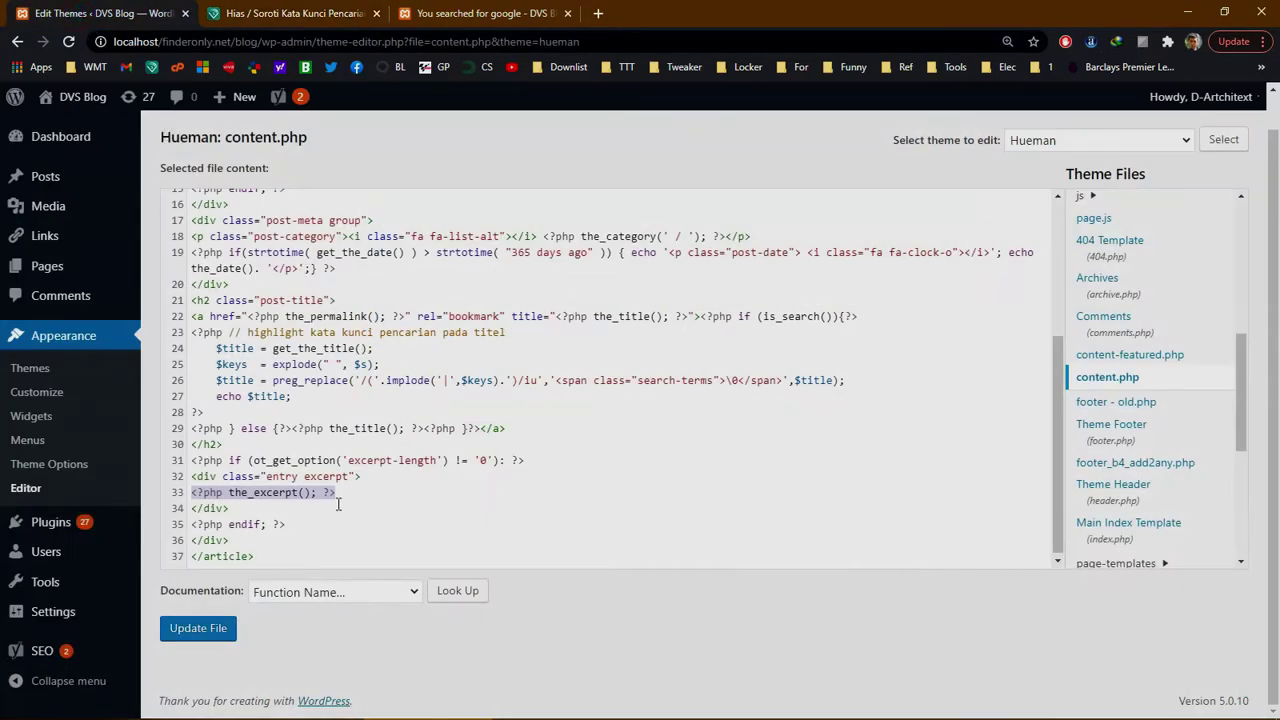
pyautogui.rightClick(324, 492)
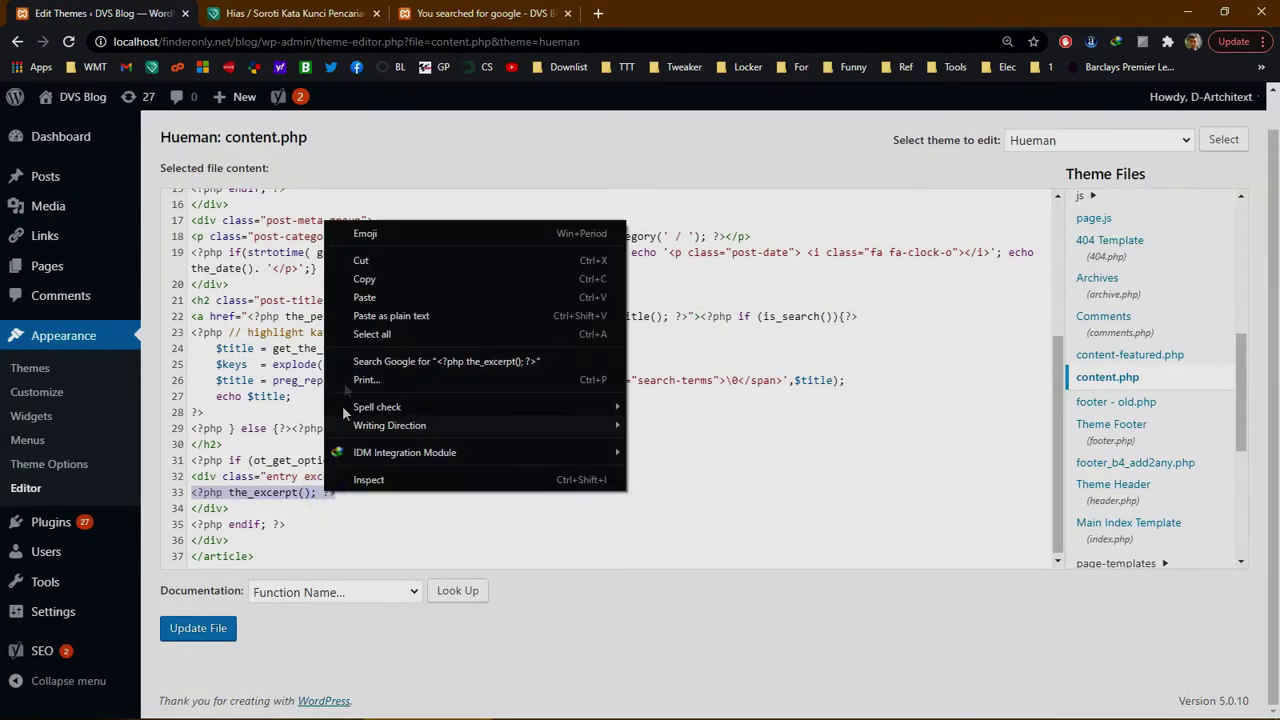
pyautogui.click(353, 300)
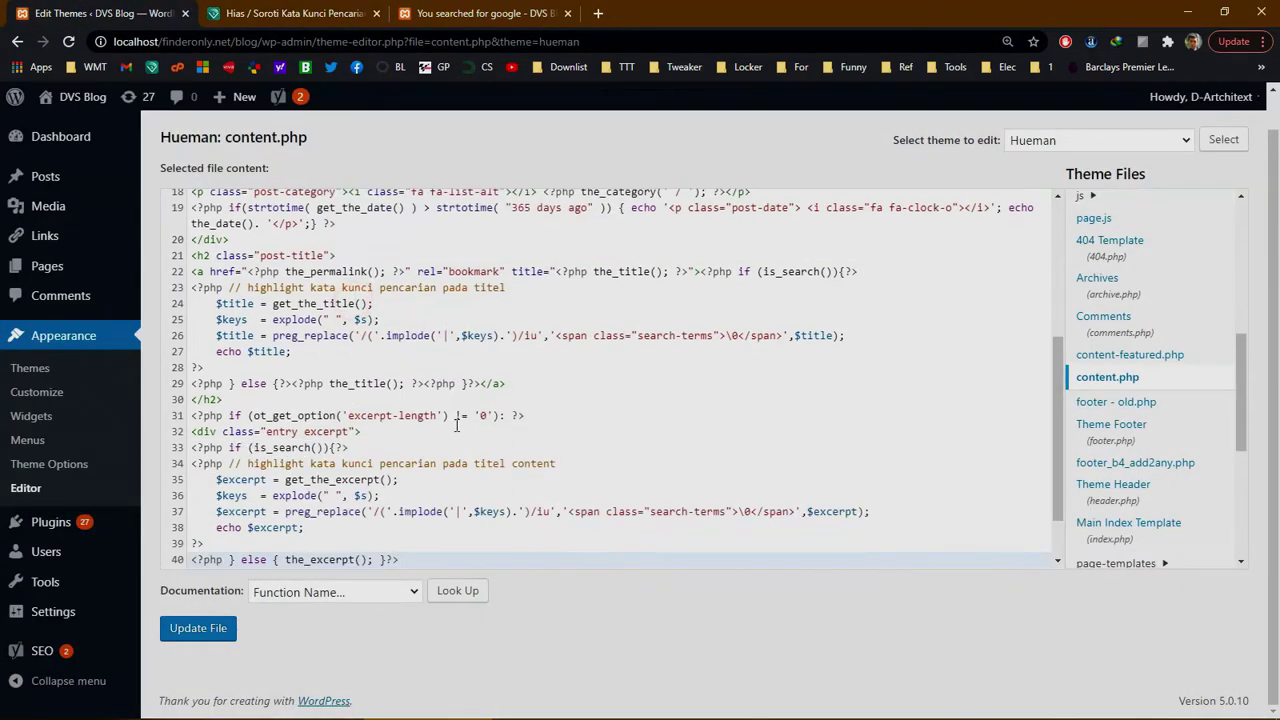
# Step: Save content.php with Update File and review the code around line 40
pyautogui.scroll(-2, 456, 425)
pyautogui.click(408, 491)
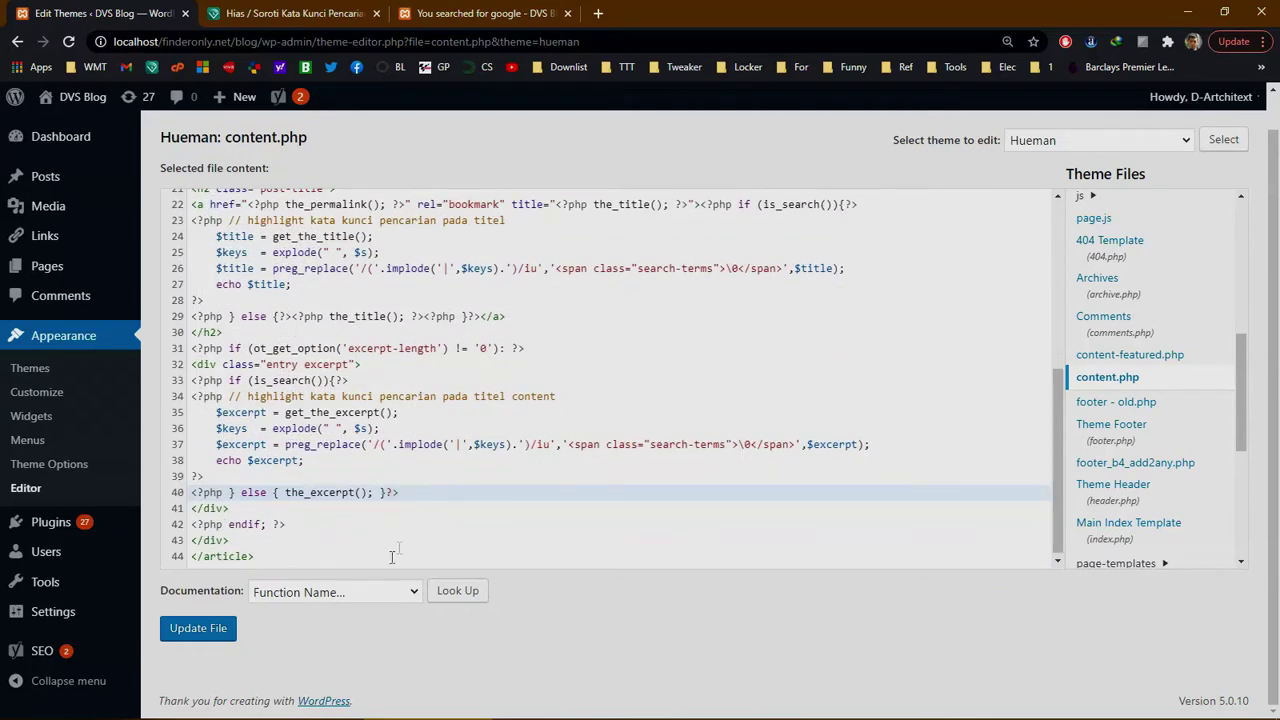
pyautogui.click(213, 637)
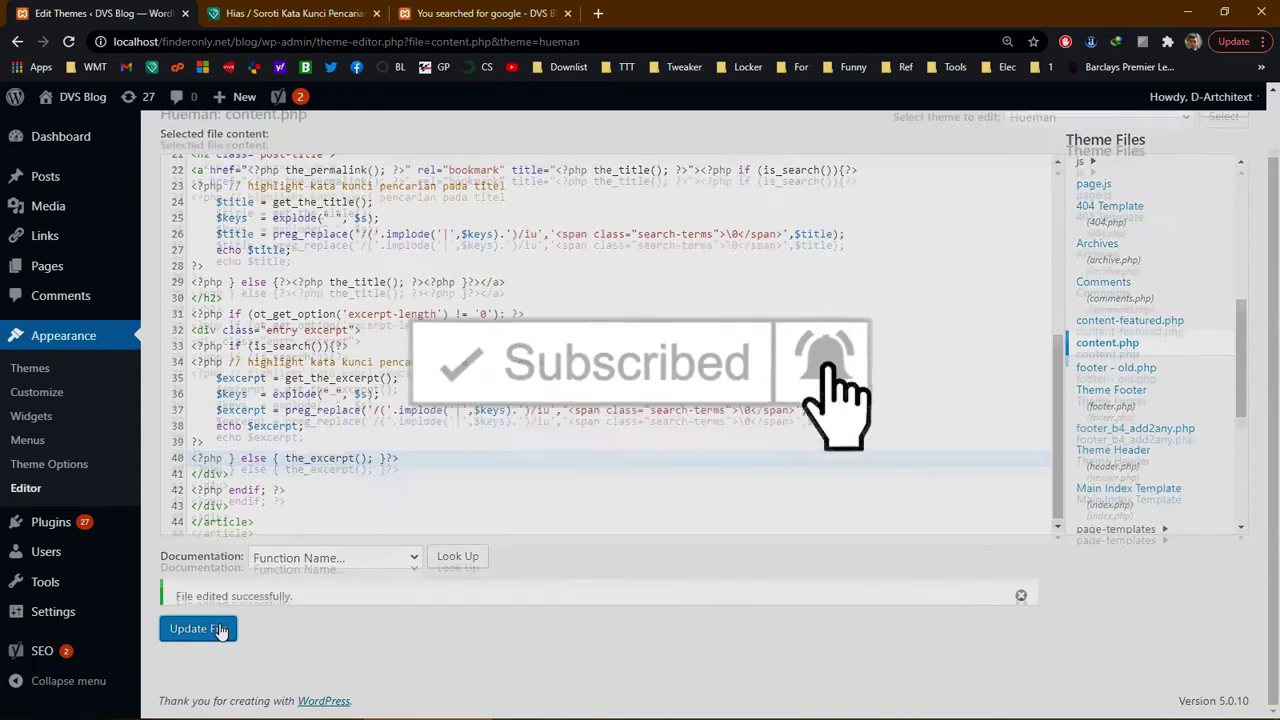
pyautogui.press('Up')
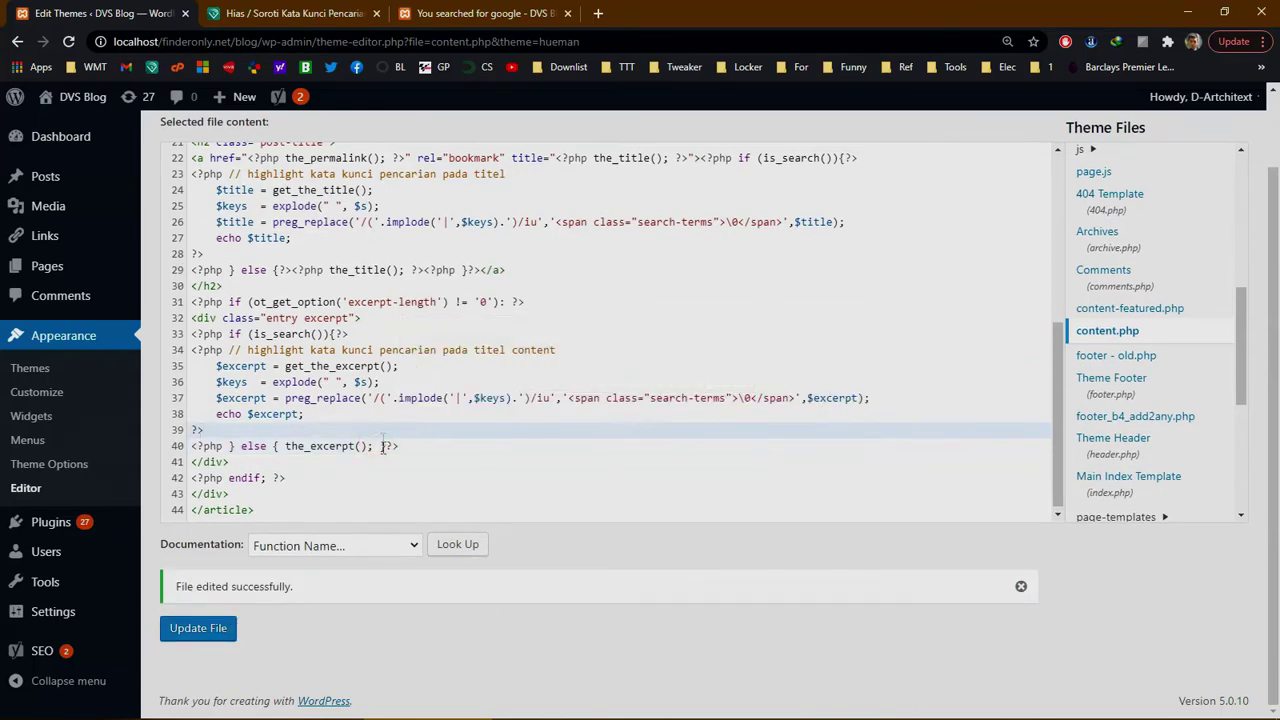
pyautogui.click(380, 446)
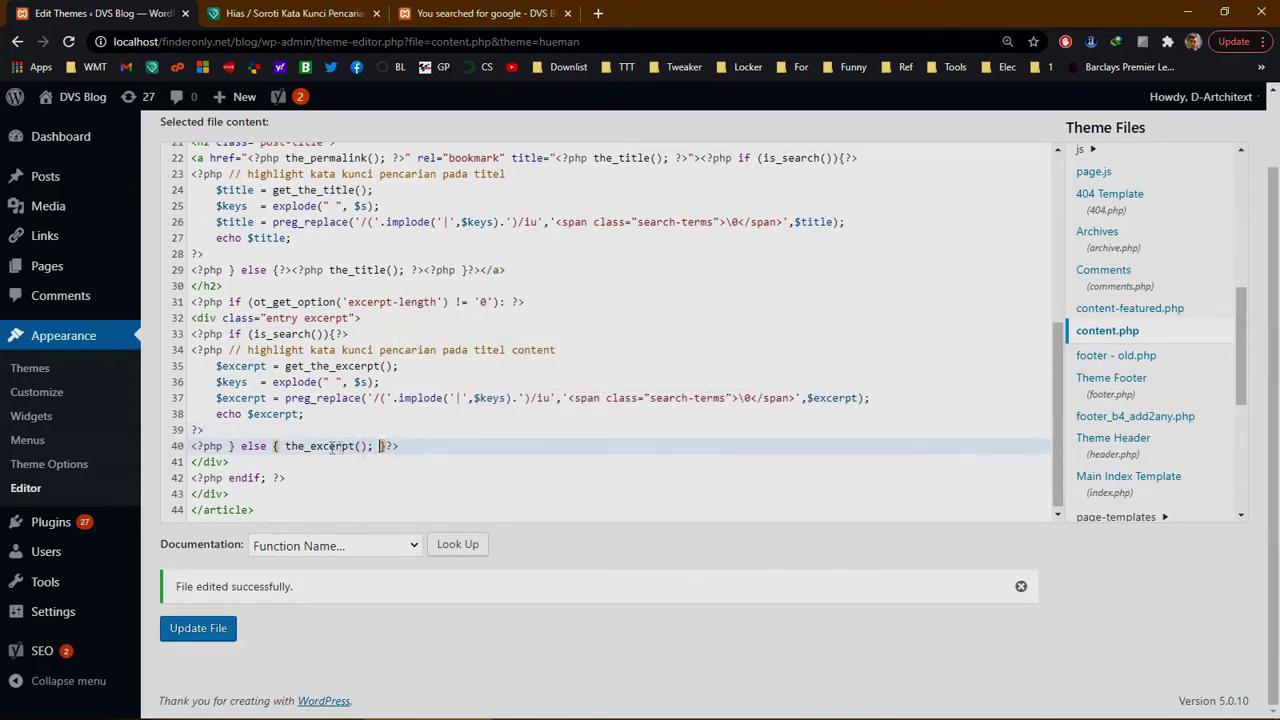
# Step: Copy the span.search-terms CSS block from the tutorial and go back to the Edit Themes tab
pyautogui.click(288, 12)
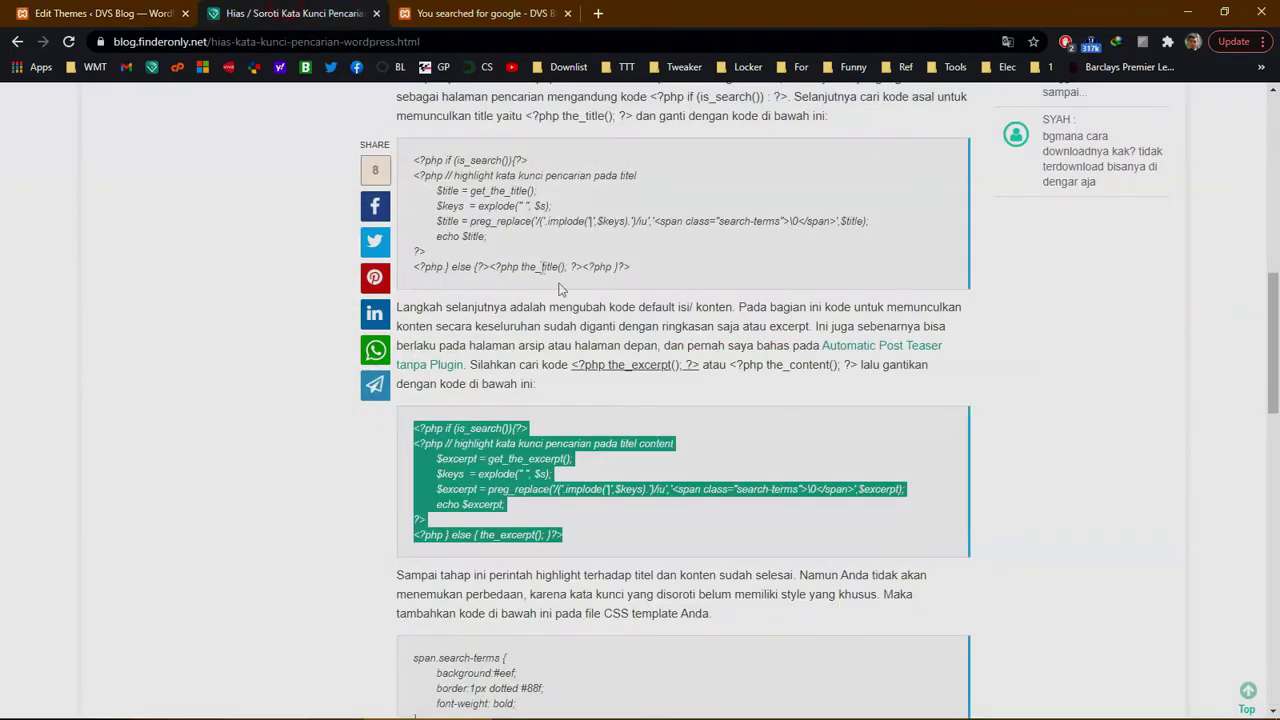
pyautogui.scroll(-2, 570, 295)
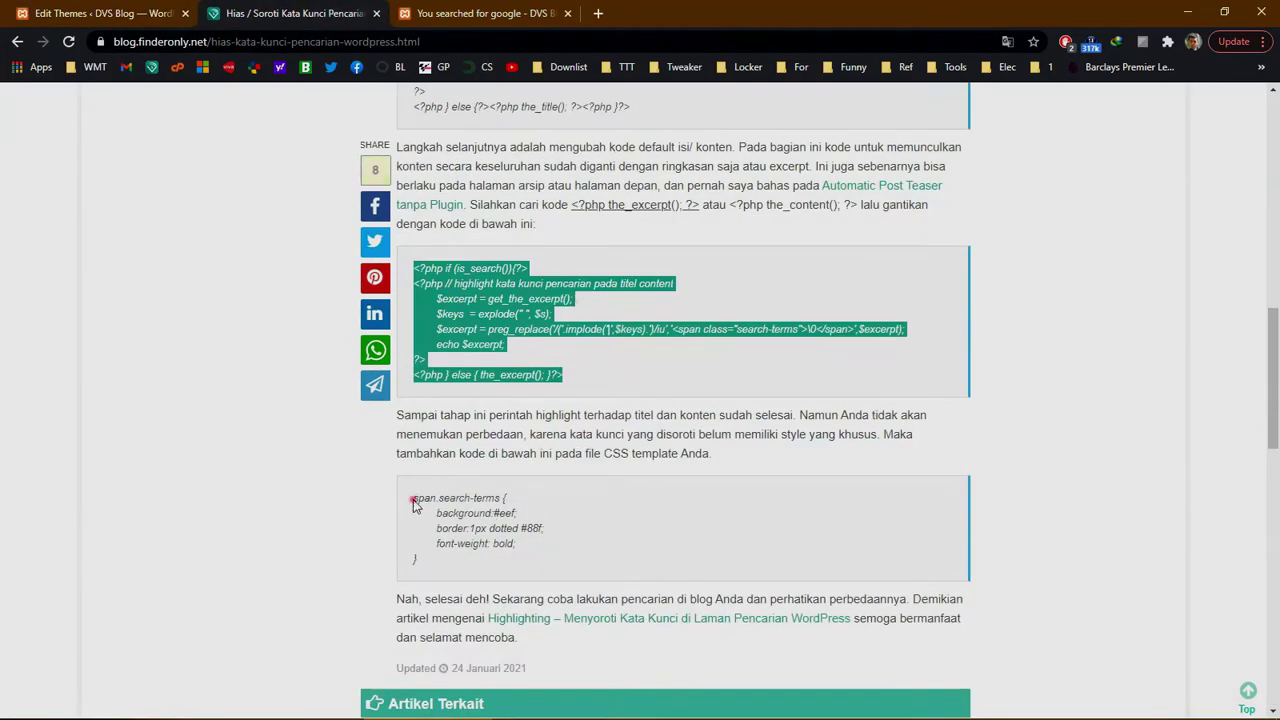
pyautogui.moveTo(413, 503); pyautogui.dragTo(429, 554)
pyautogui.rightClick(452, 528)
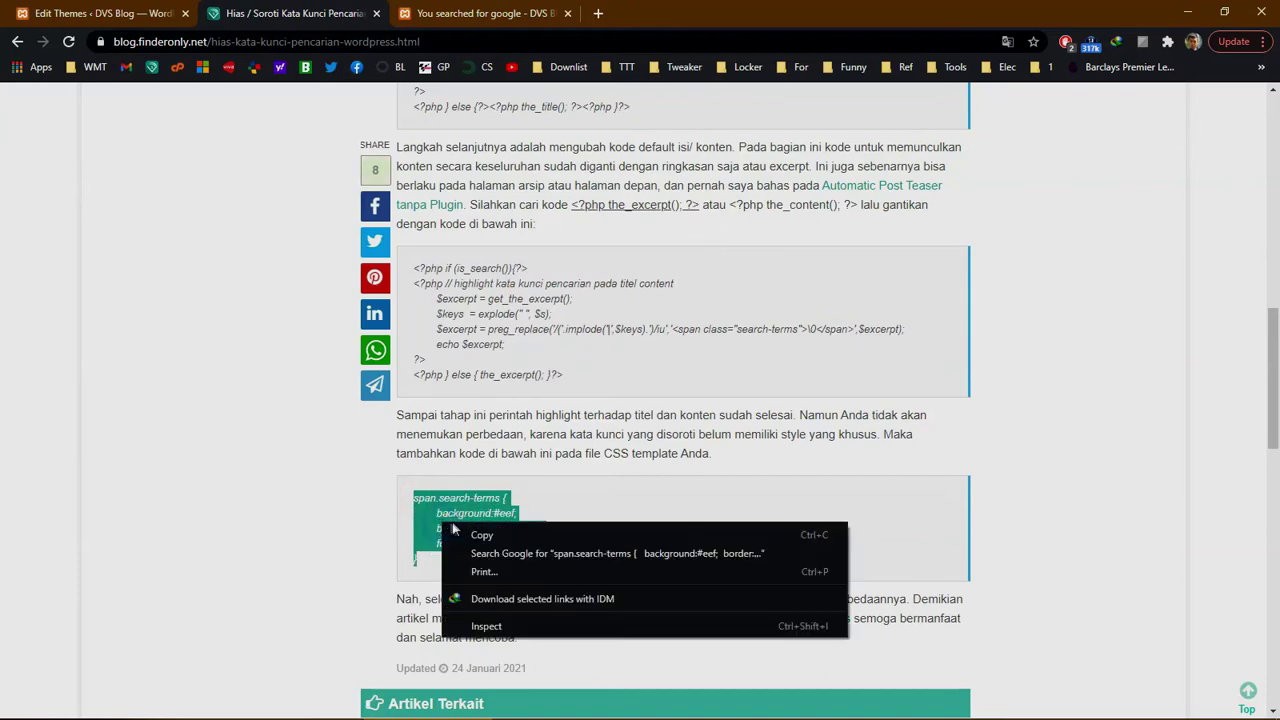
pyautogui.click(482, 535)
pyautogui.click(100, 12)
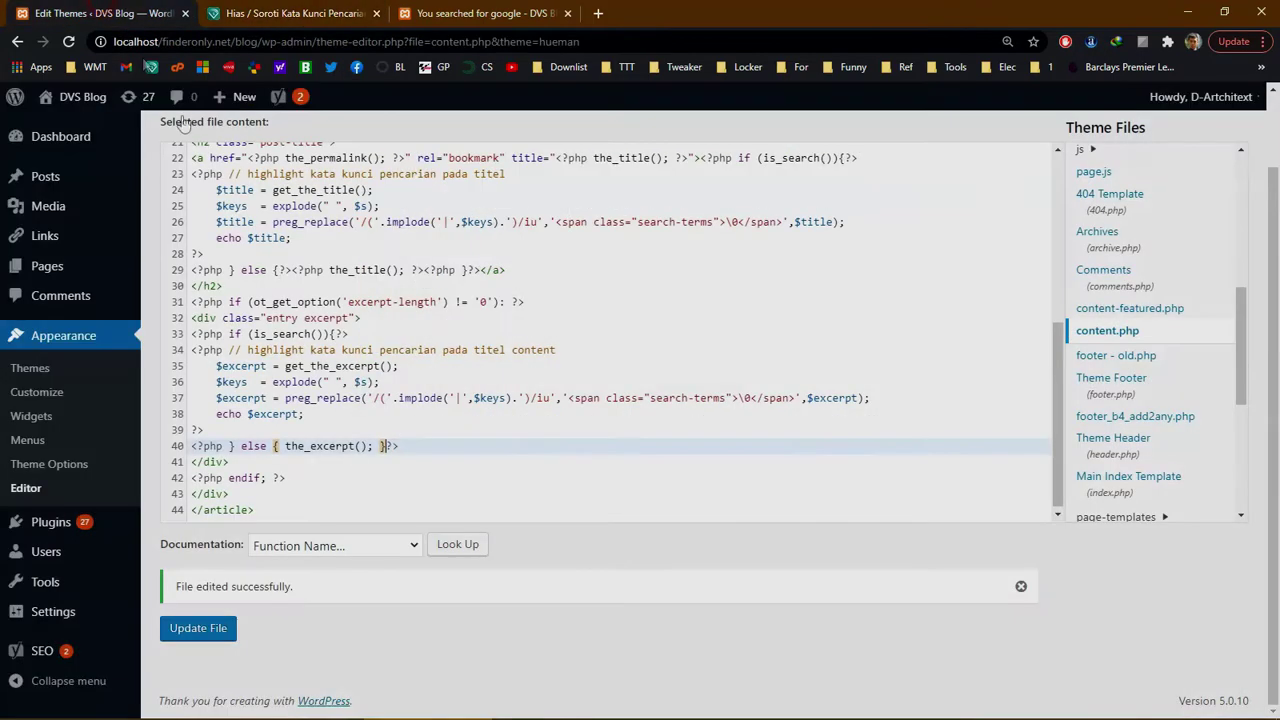
pyautogui.scroll(3, 1125, 333)
# Step: Paste the span.search-terms rule on a new line after line 1125 of style.css
pyautogui.scroll(3, 1146, 334)
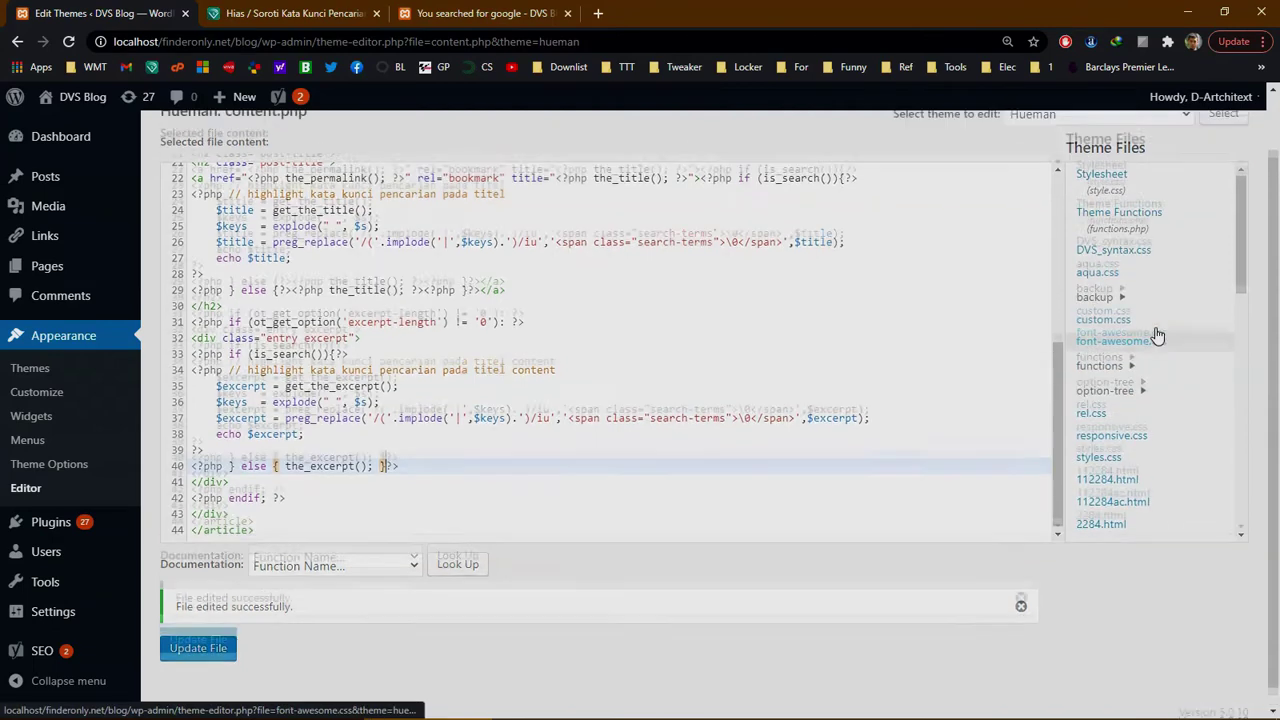
pyautogui.scroll(2, 1150, 334)
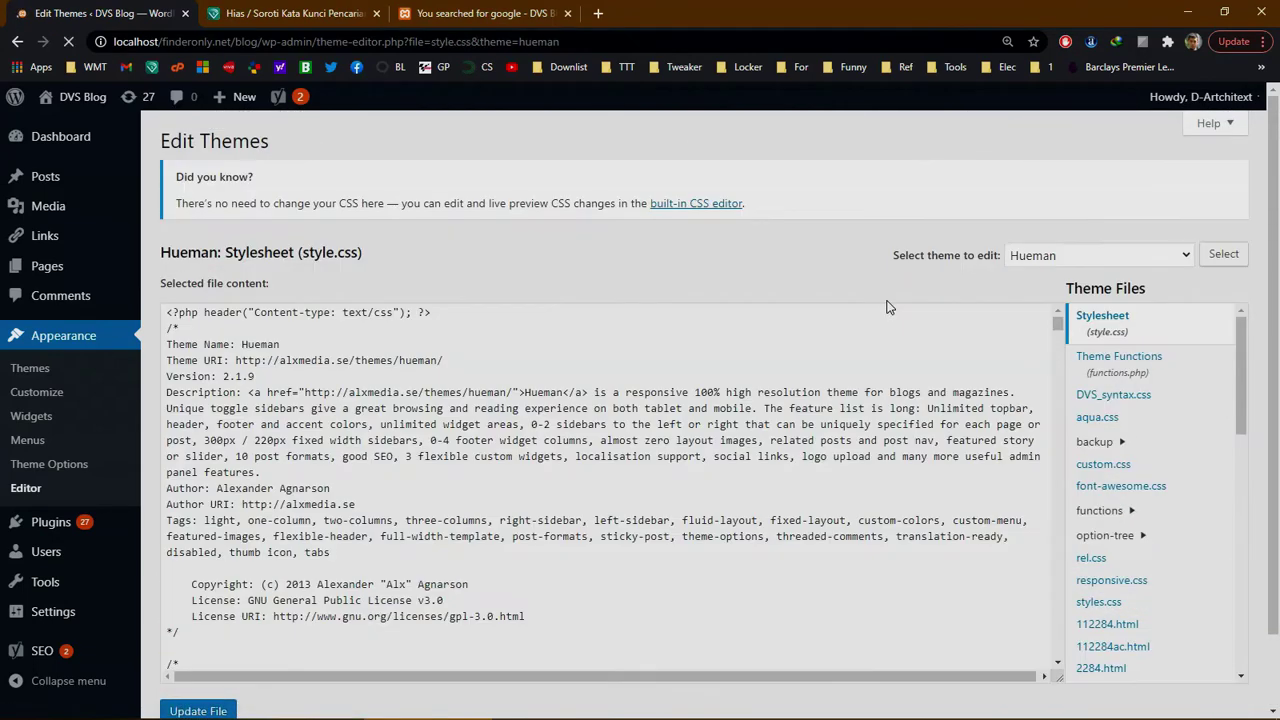
pyautogui.moveTo(1057, 322); pyautogui.dragTo(1057, 662)
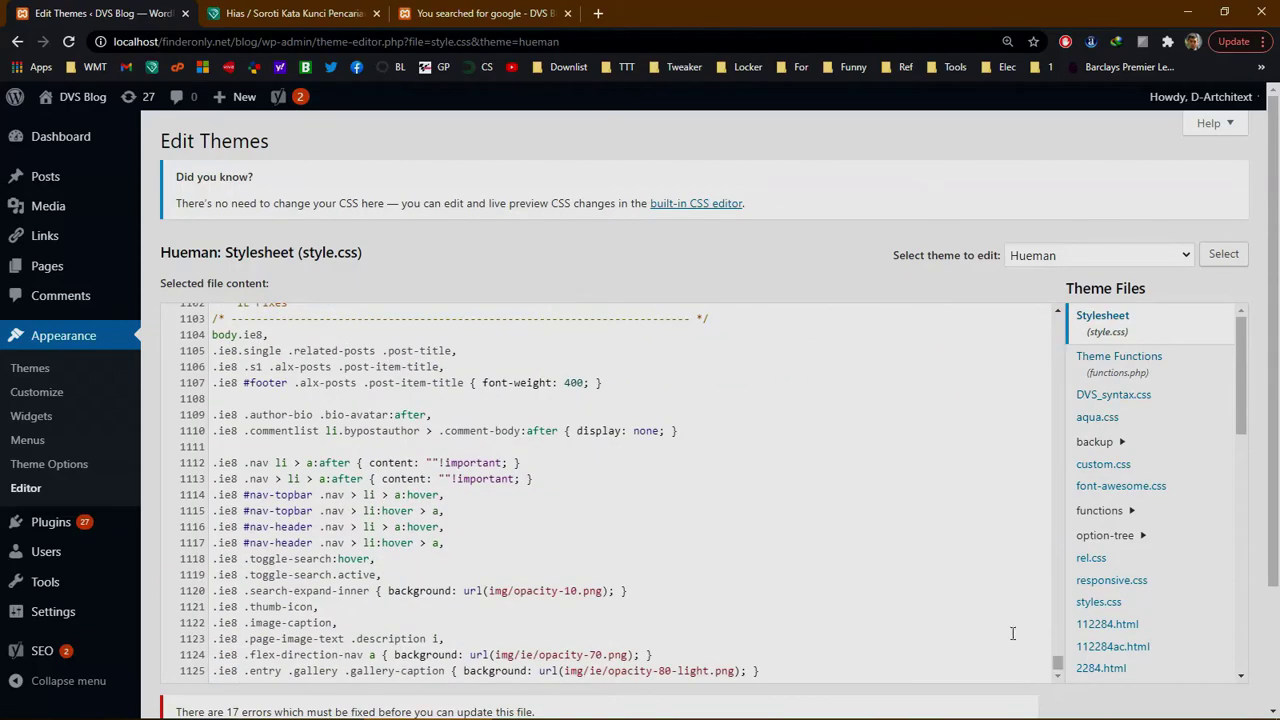
pyautogui.scroll(-2, 780, 591)
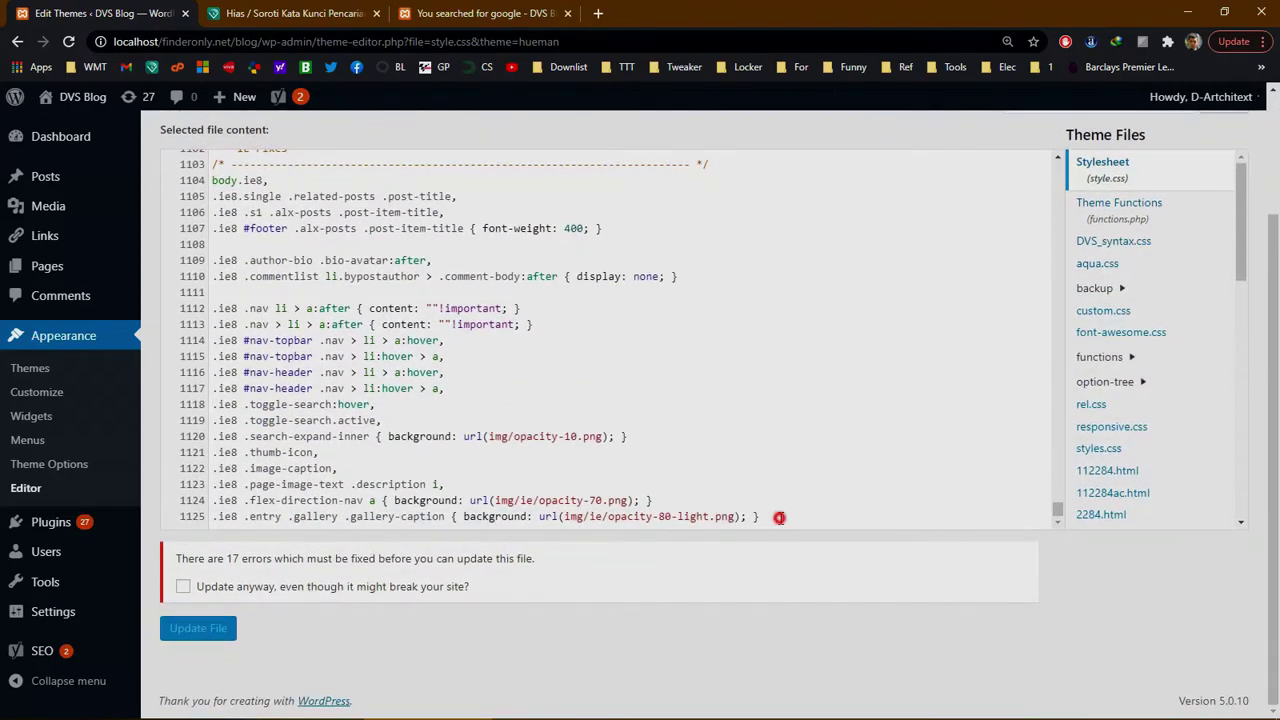
pyautogui.click(775, 517)
pyautogui.press('Return')
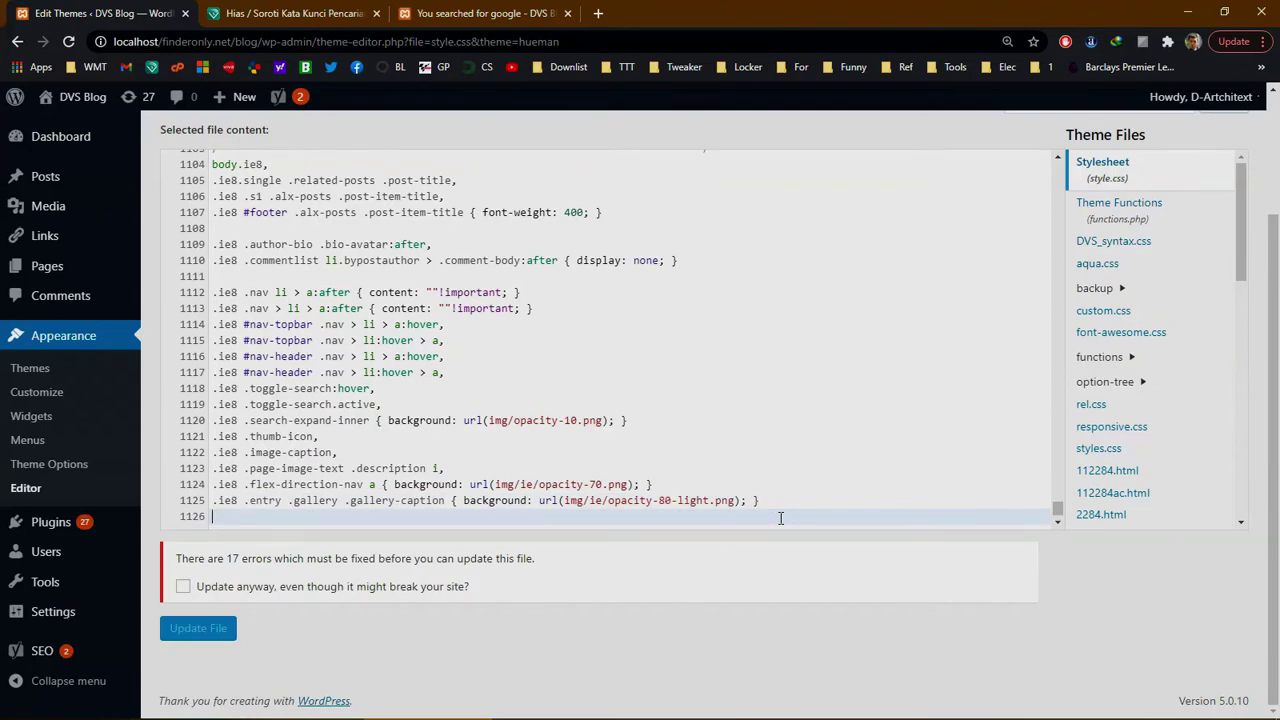
pyautogui.hotkey('ctrl', 'v')
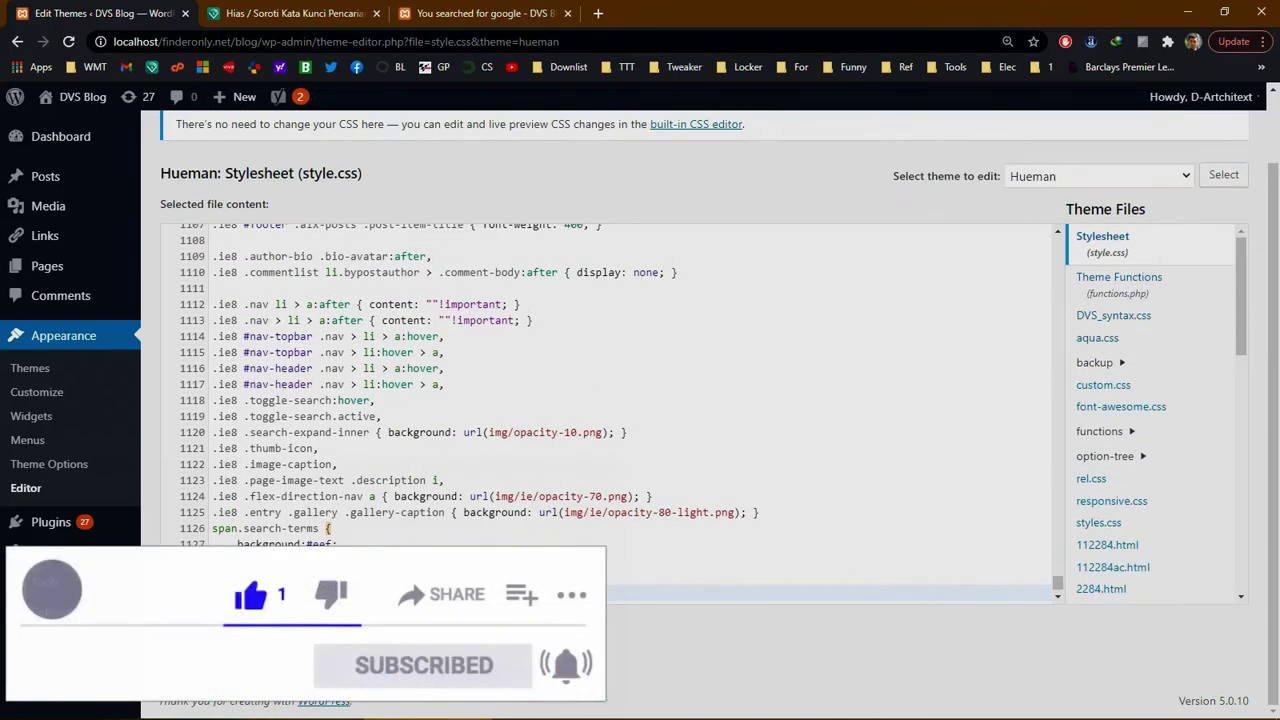
pyautogui.scroll(-1, 700, 380)
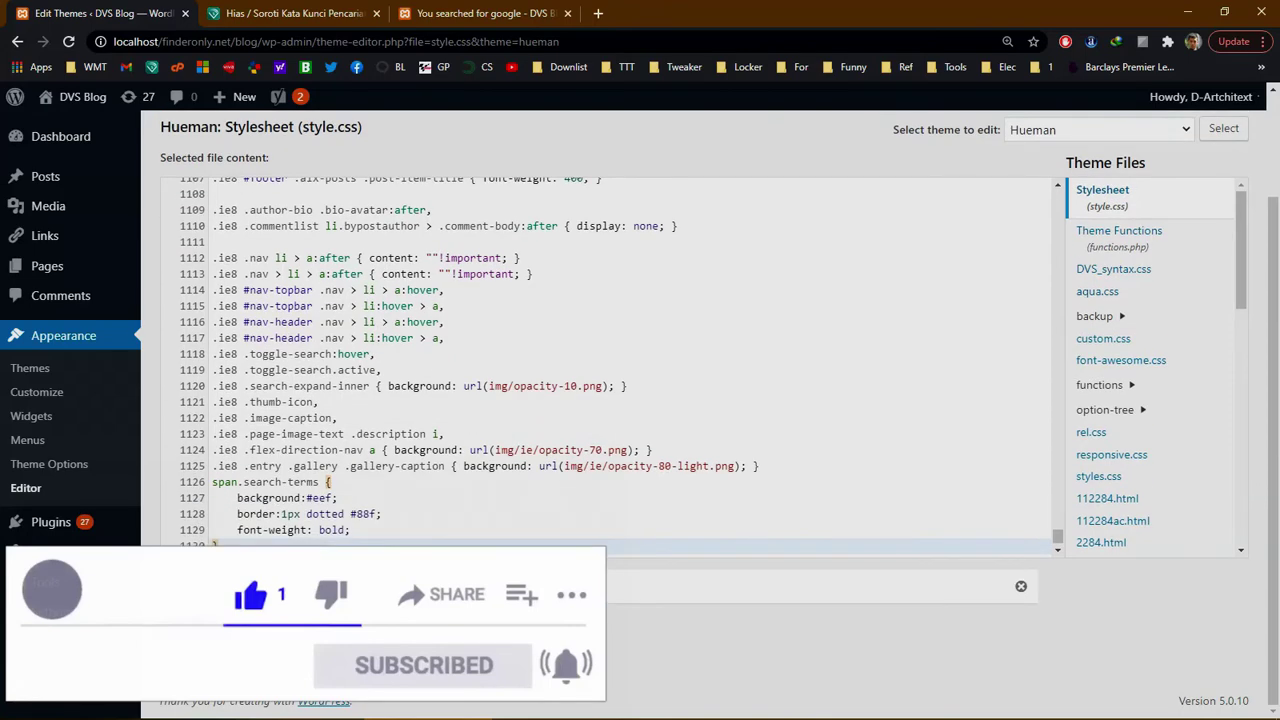
# Step: Reload the google search results to check the keyword highlighting
pyautogui.click(319, 530)
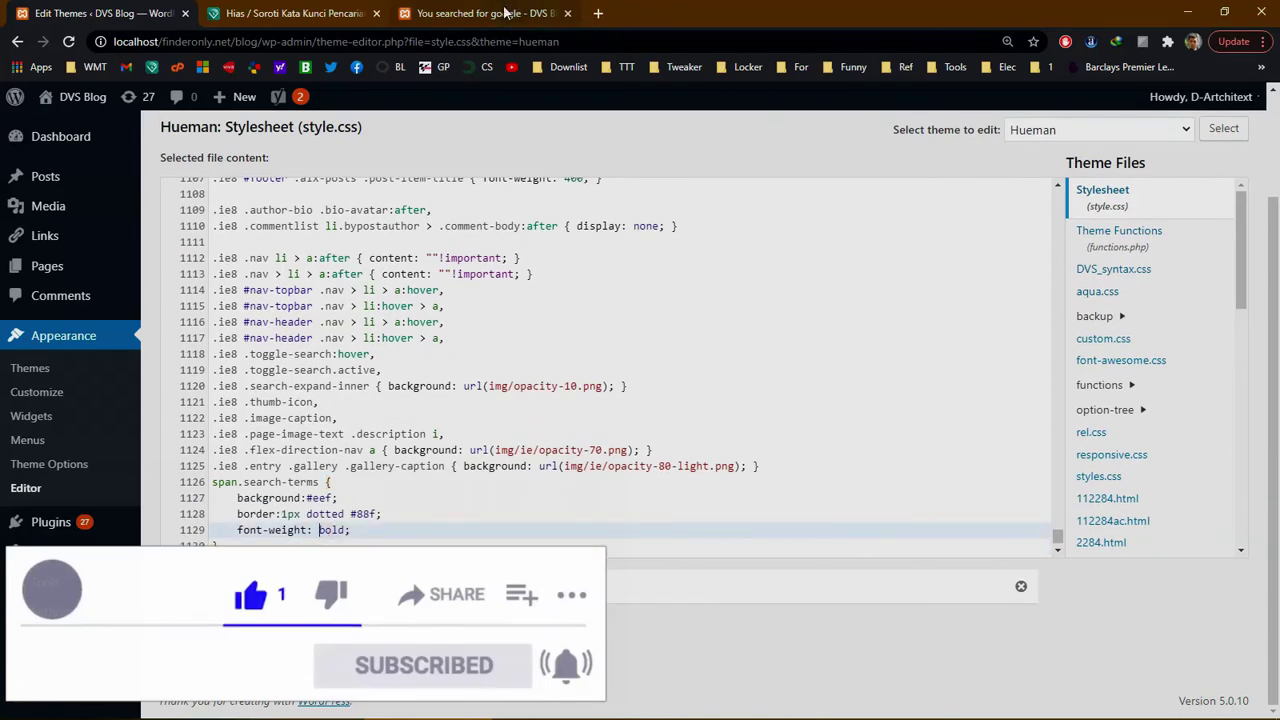
pyautogui.click(505, 13)
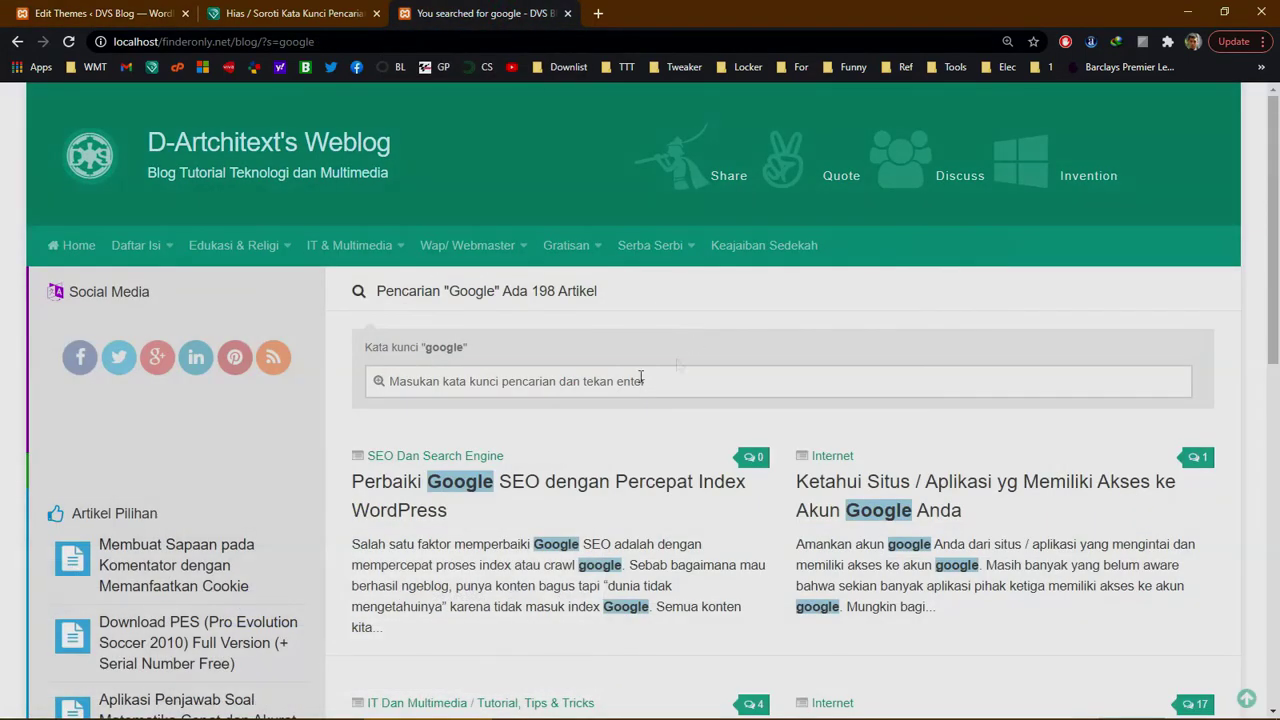
pyautogui.click(68, 41)
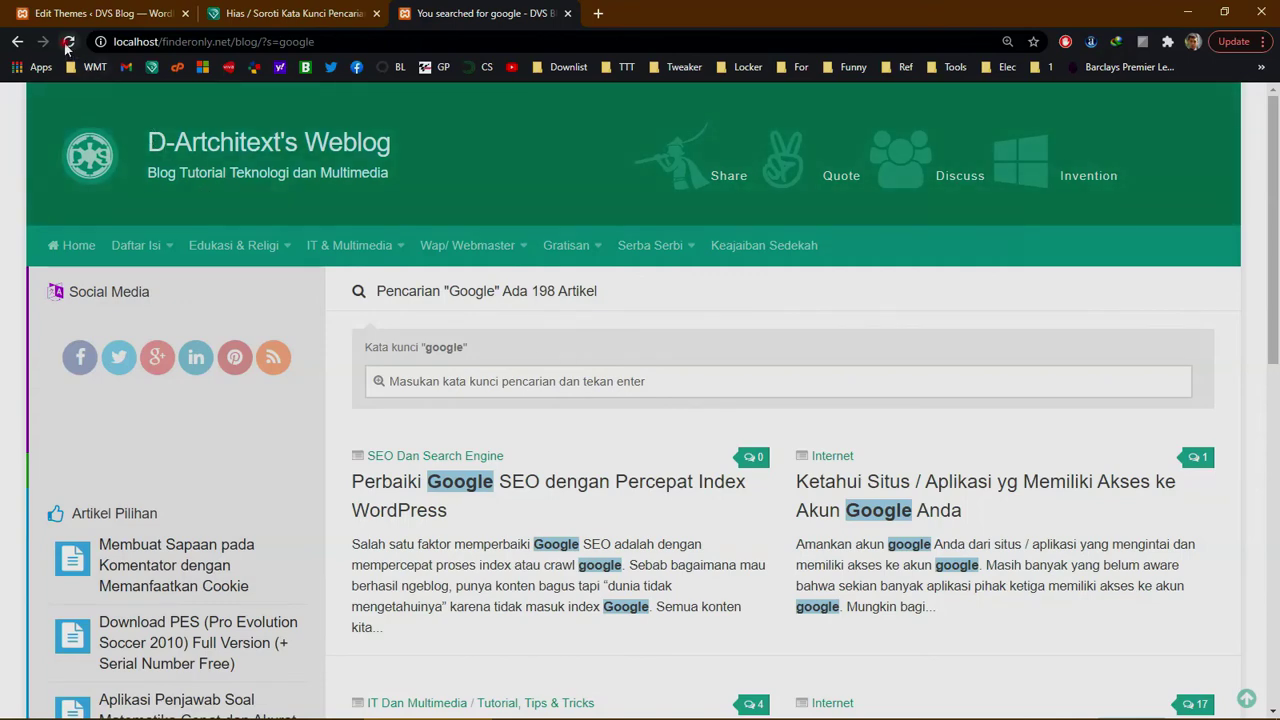